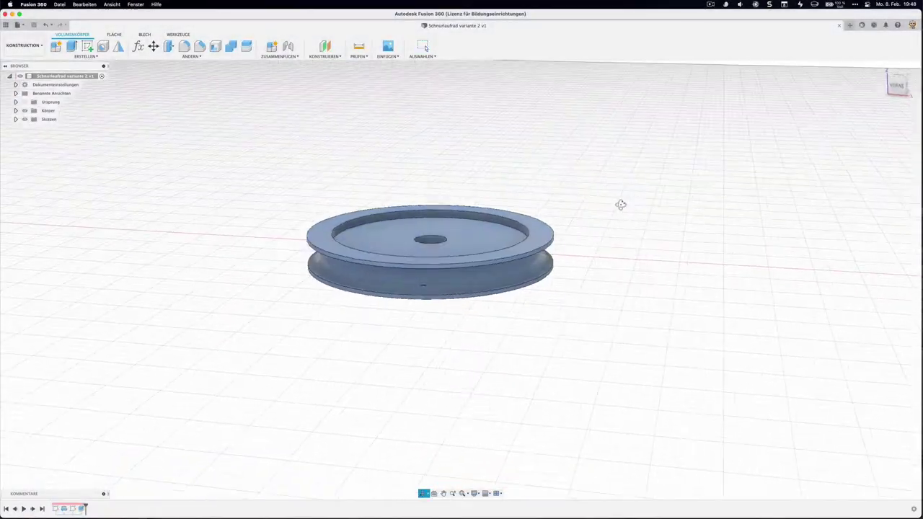
Step: Tilt the existing Schnurlaufrad pulley model to view it from above
mouse_move(621, 205)
middle_mouse_down("shift")
mouse_move(651, 223)
mouse_move(668, 215)
mouse_move(639, 171)
mouse_move(653, 215)
middle_mouse_up("shift")
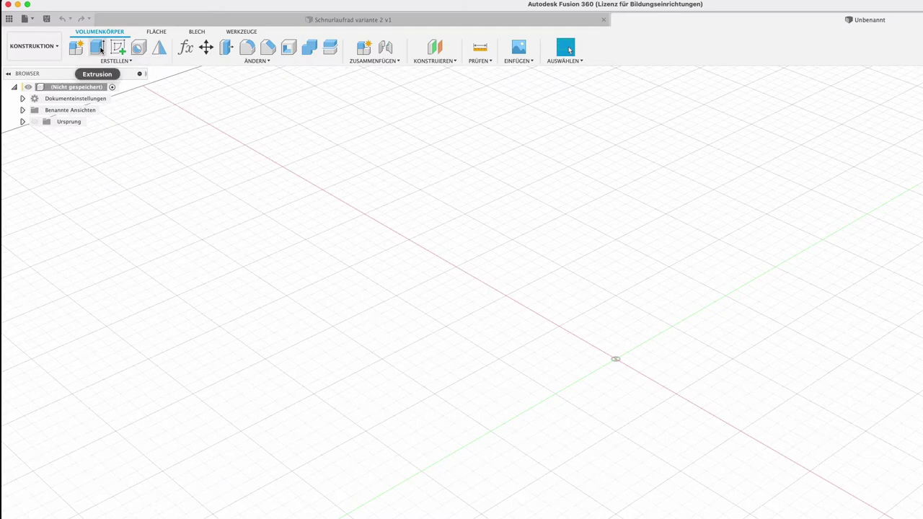
Step: Start a new sketch on an origin plane
scroll(190, 101, "down", 2)
left_click(115, 49)
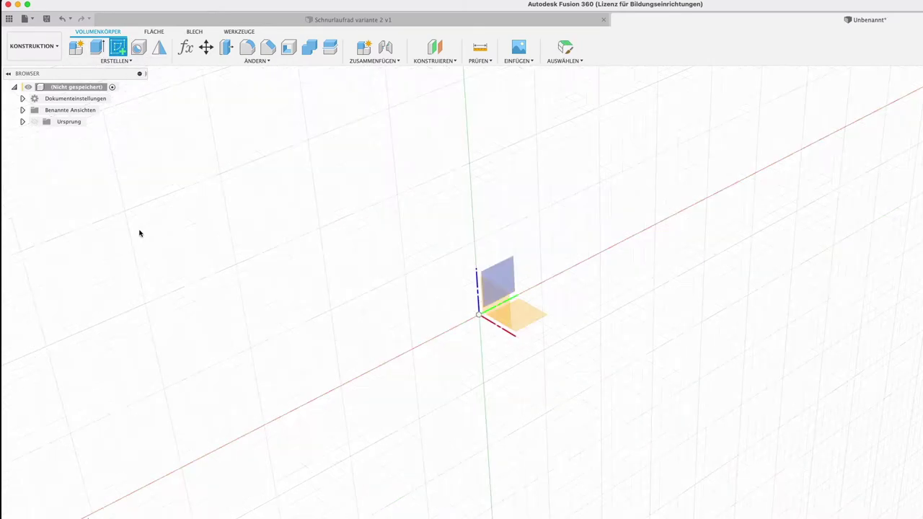
left_click(498, 303)
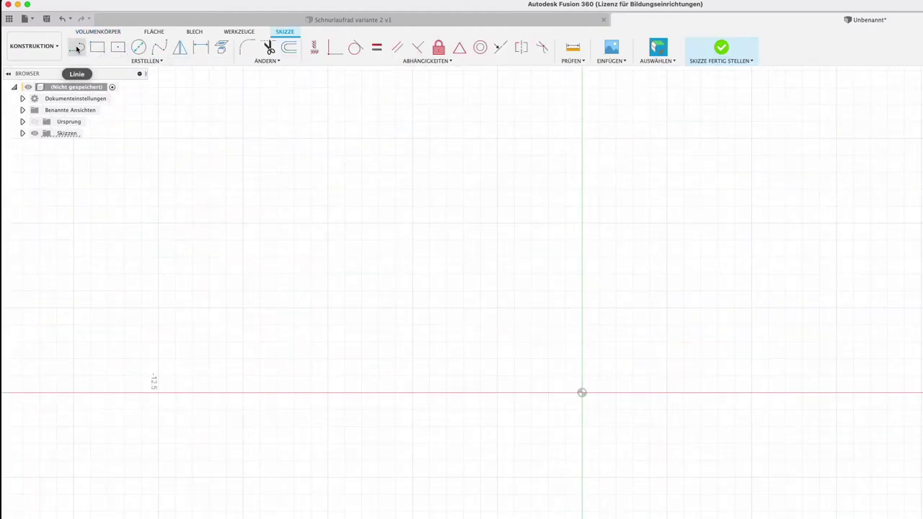
Step: Draw a closed T-shaped hub-and-rim profile with lines, starting and ending on the vertical axis
left_click(77, 47)
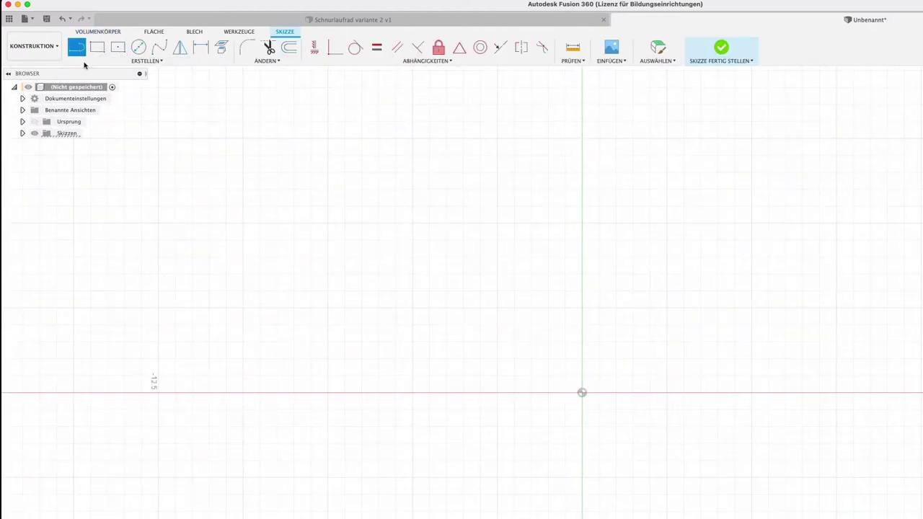
left_click(582, 417)
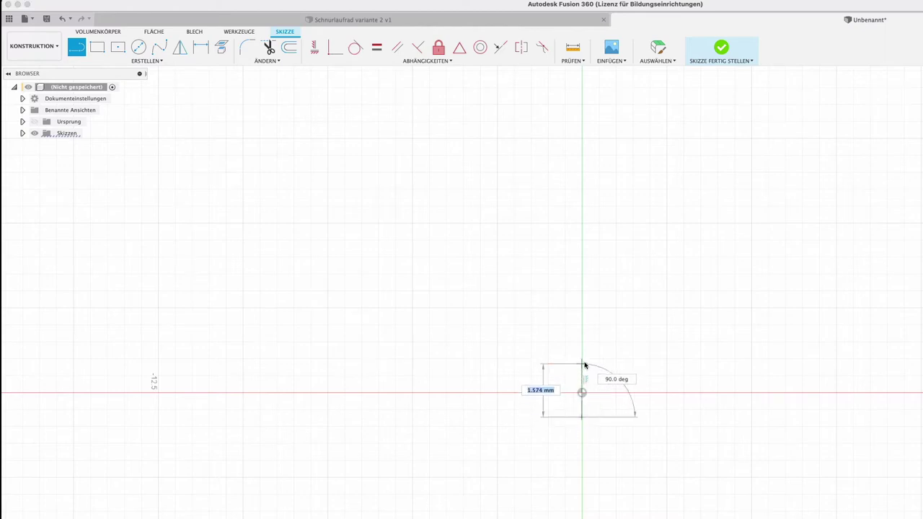
left_click(582, 361)
left_click(780, 360)
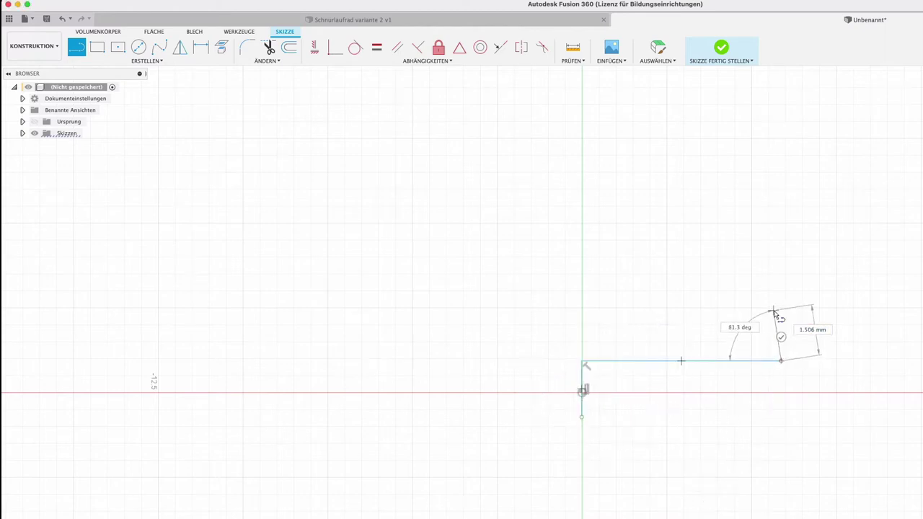
left_click(774, 312)
left_click(831, 311)
left_click(839, 447)
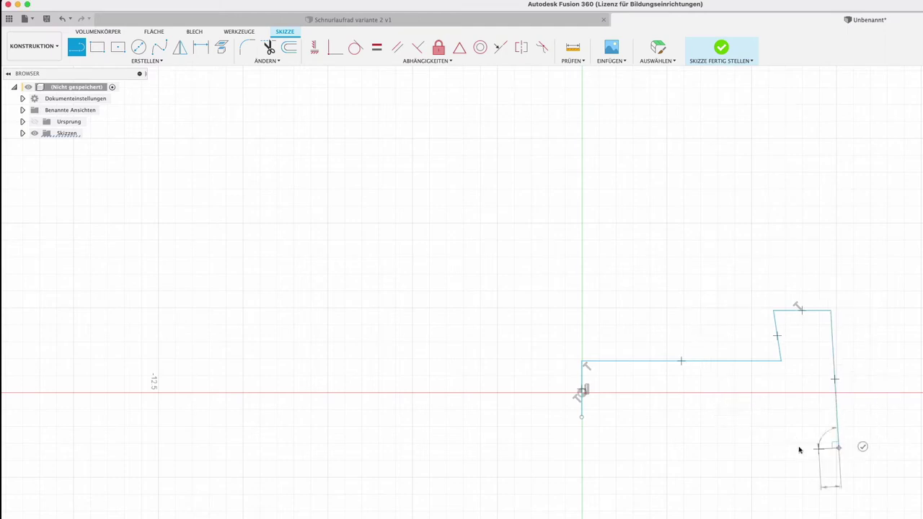
left_click(778, 448)
left_click(781, 412)
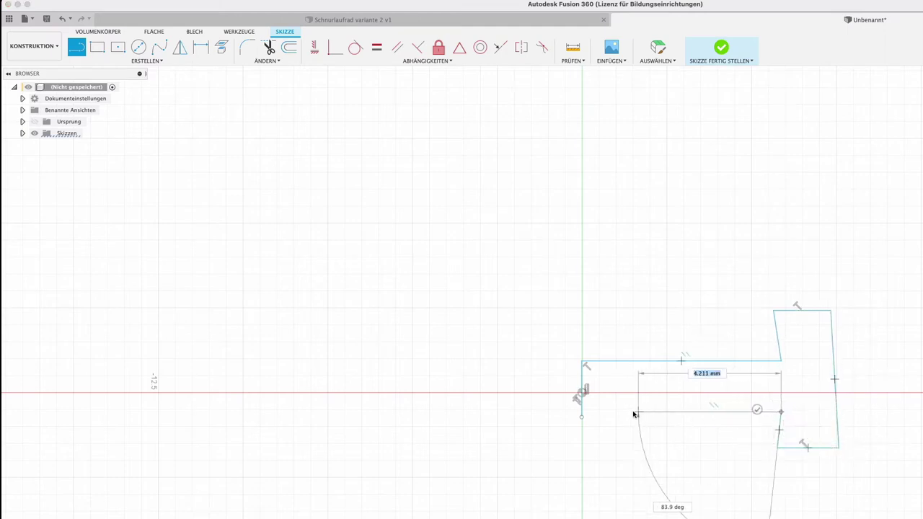
left_click(582, 417)
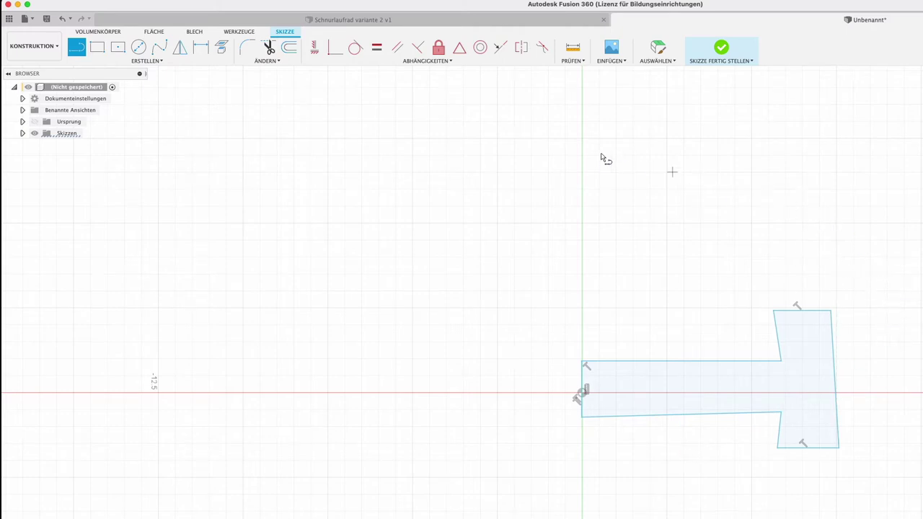
scroll(592, 151, "up", 3)
Step: Constrain the midpoint of the profile's left edge onto the horizontal axis
scroll(439, 210, "up", 2)
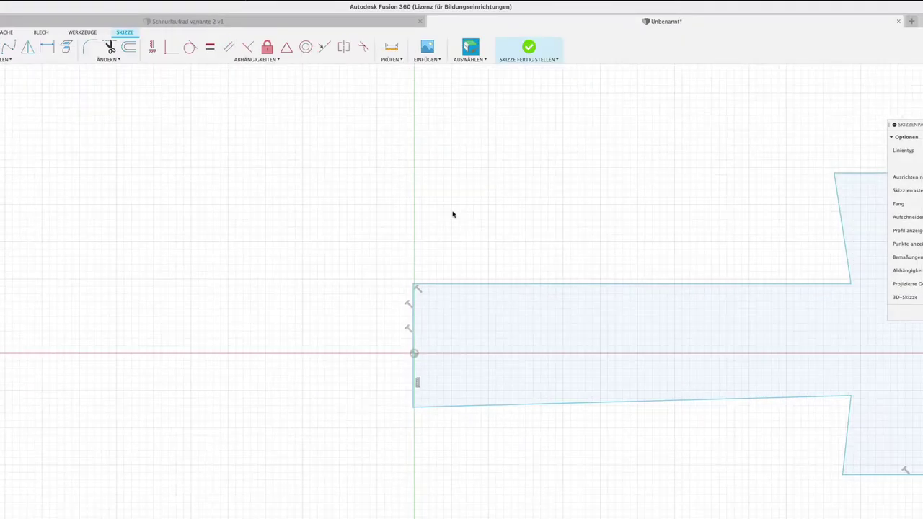
scroll(453, 212, "up", 2)
middle_click_drag(417, 189, 374, 179)
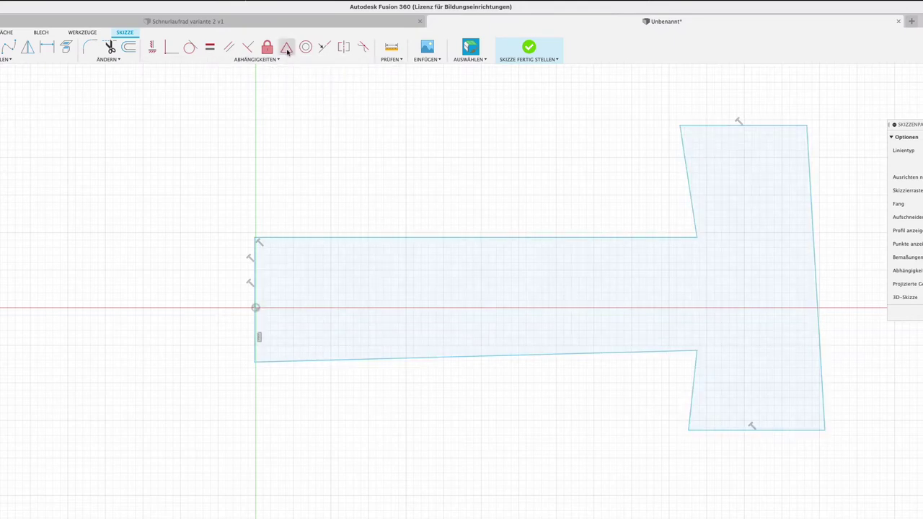
left_click(286, 49)
left_click(254, 285)
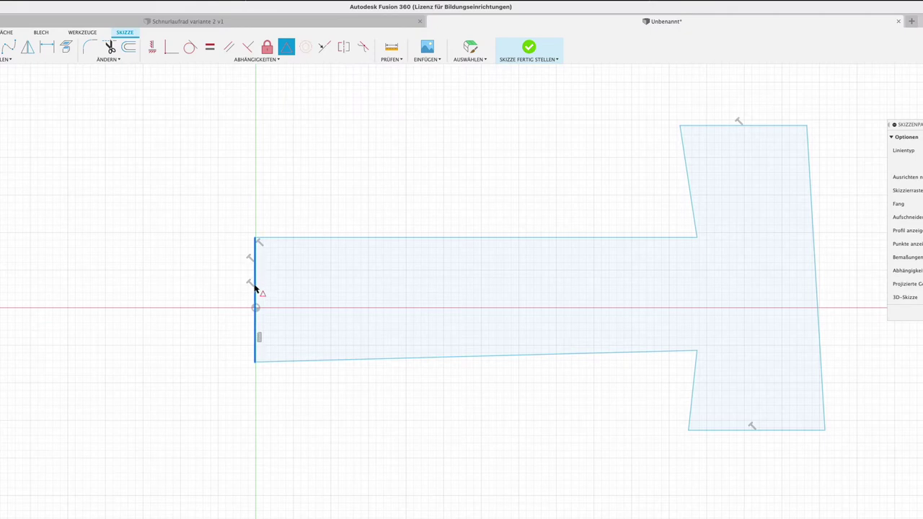
left_click(256, 309)
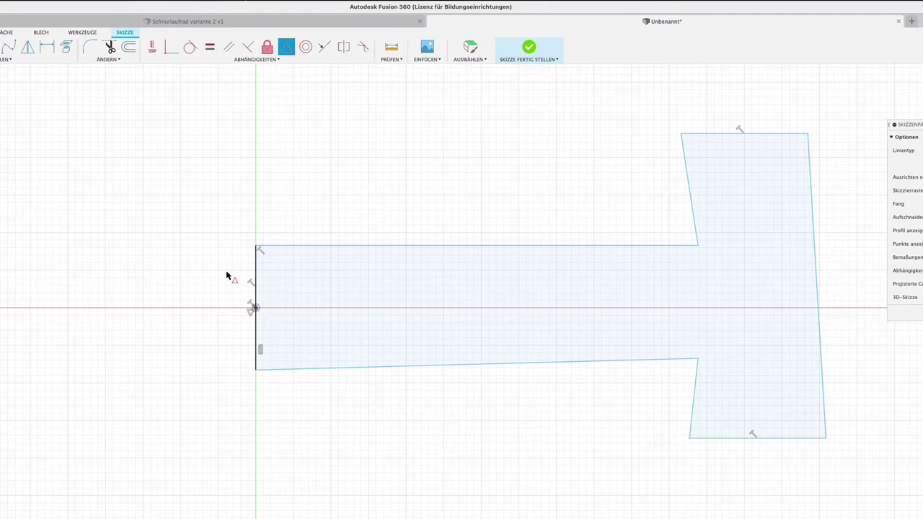
scroll(207, 257, "down", 2)
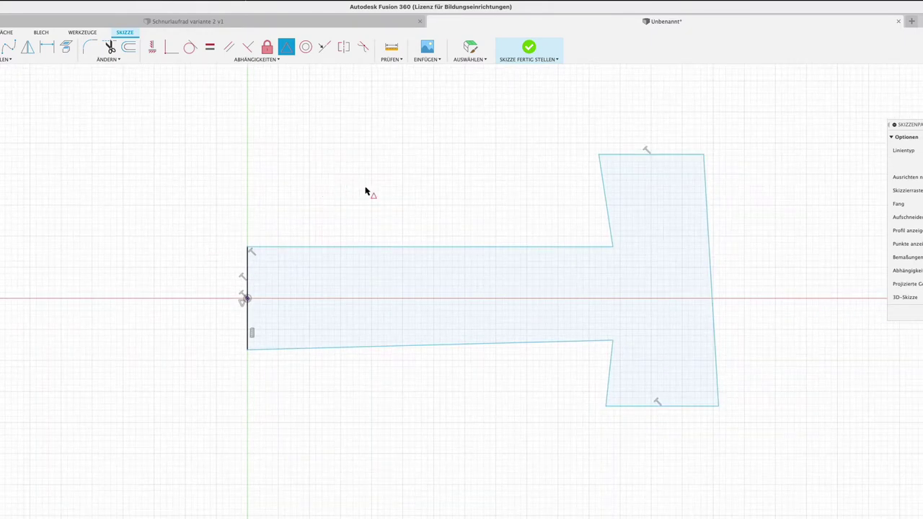
scroll(374, 156, "down", 1)
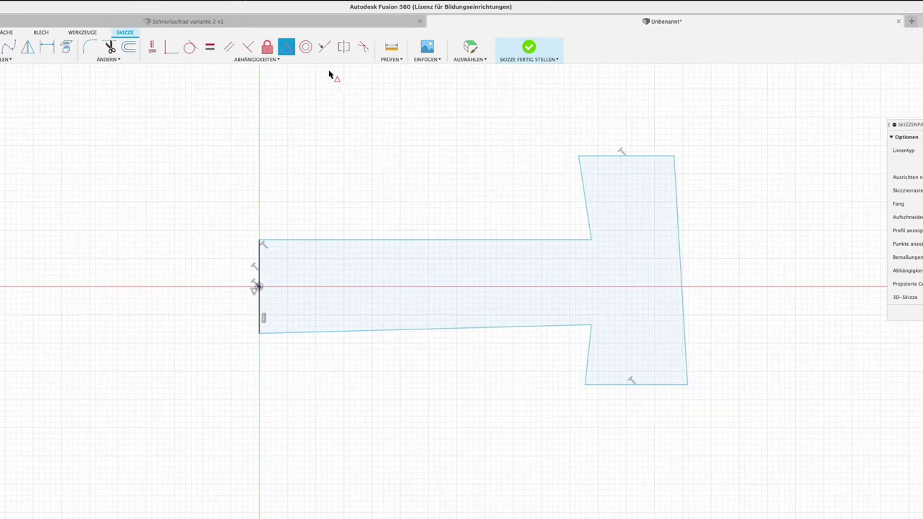
left_click(248, 47)
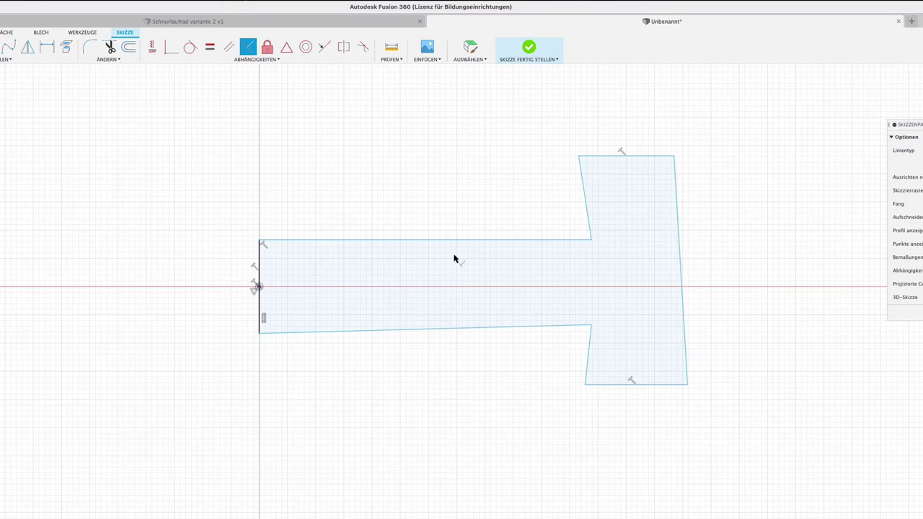
Step: Make the hub and rim edge pairs perpendicular so all corners are right angles
left_click(569, 245)
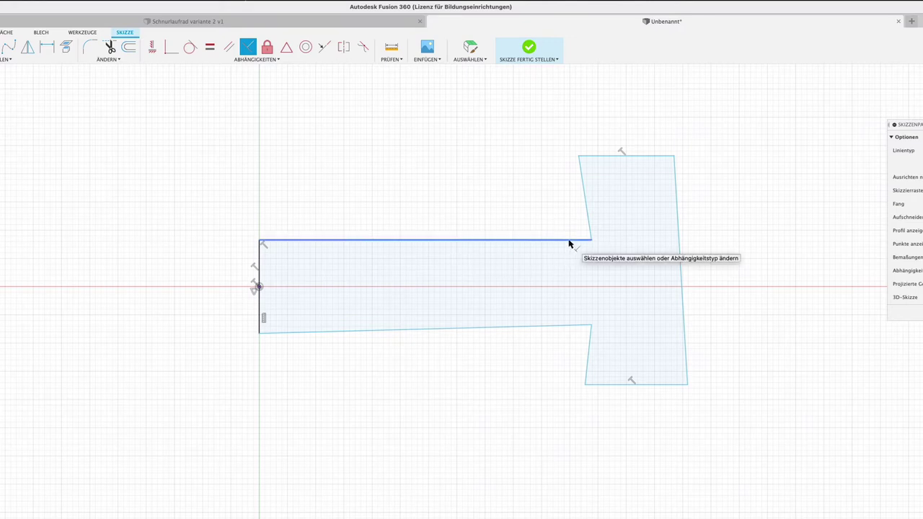
left_click(574, 234)
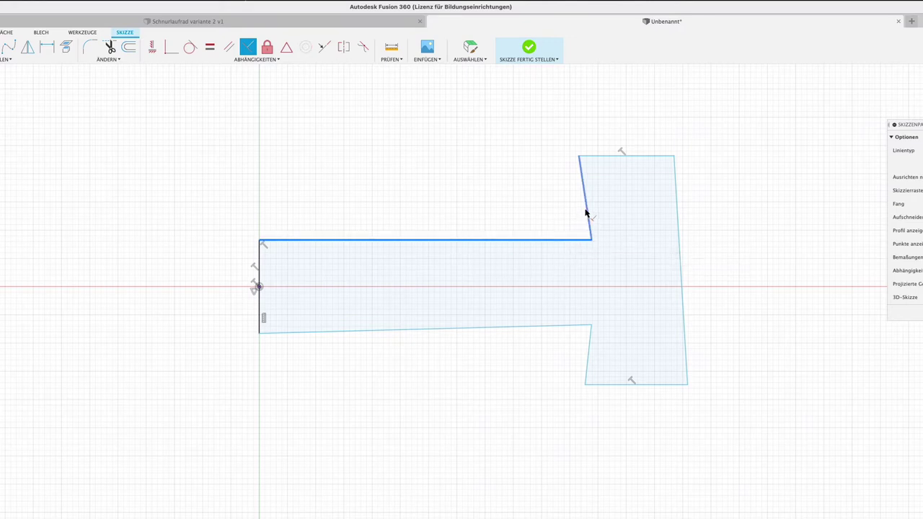
left_click(584, 214)
left_click(586, 364)
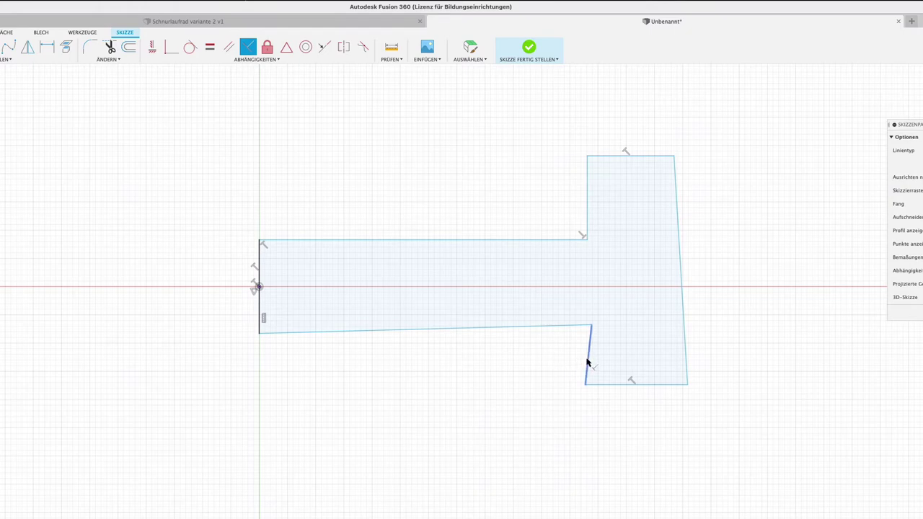
left_click(571, 328)
left_click(569, 329)
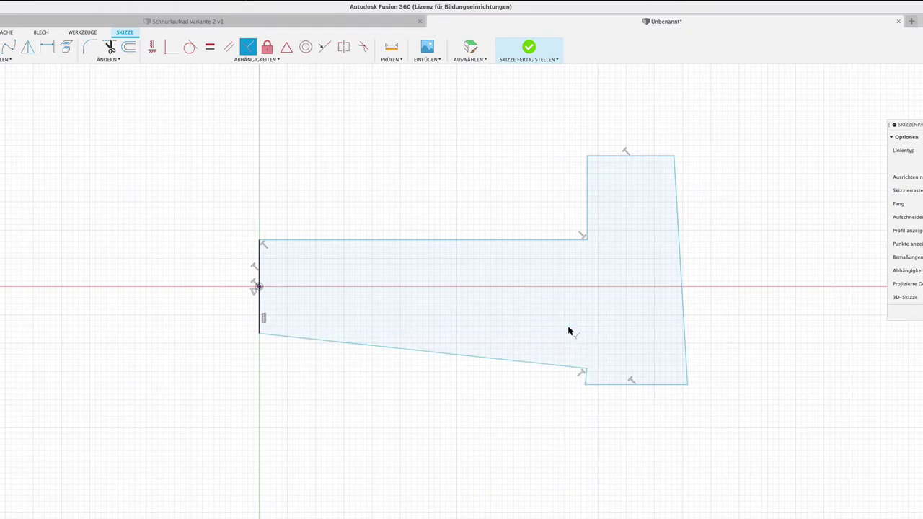
left_click(306, 341)
left_click(262, 316)
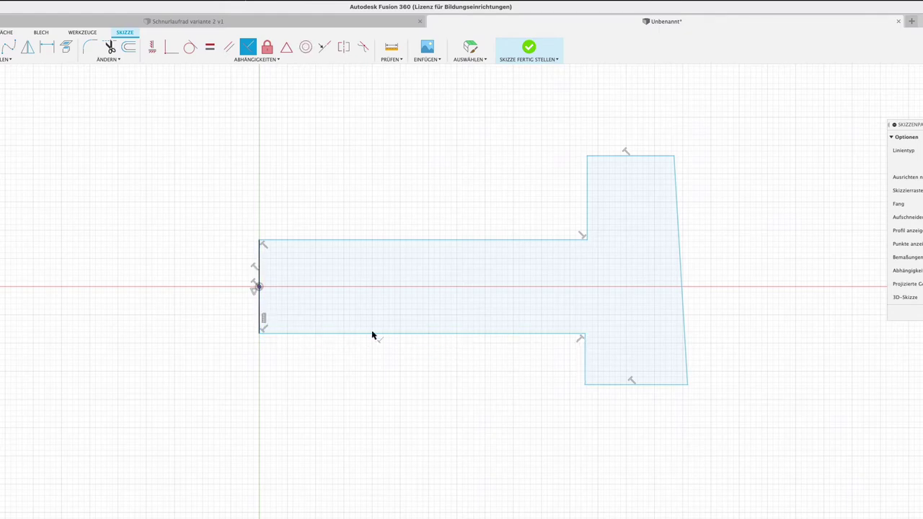
left_click(686, 354)
left_click(662, 385)
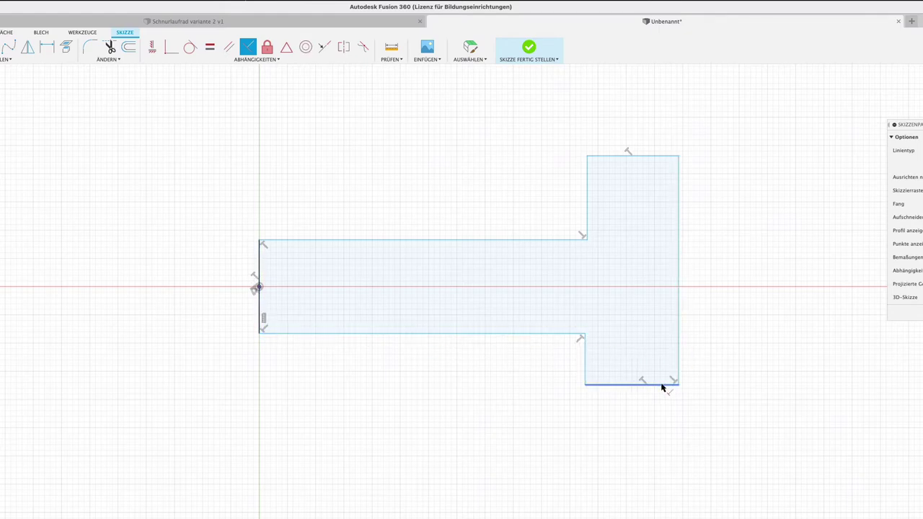
left_click(659, 156)
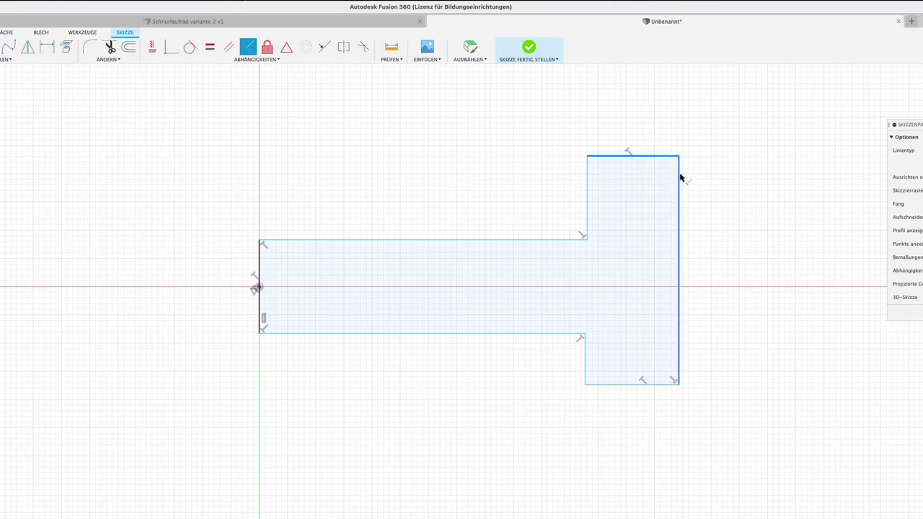
left_click(679, 180)
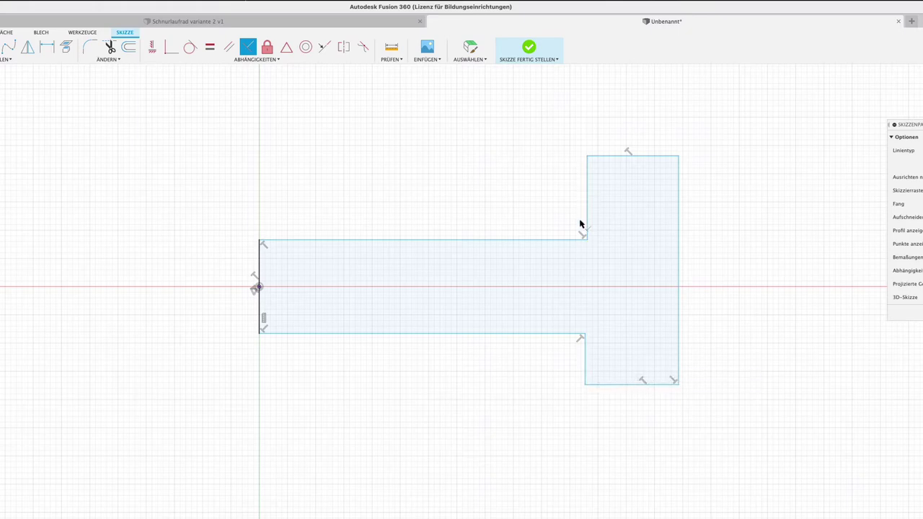
Step: Make the rim's upper and lower inner edges collinear
left_click(322, 48)
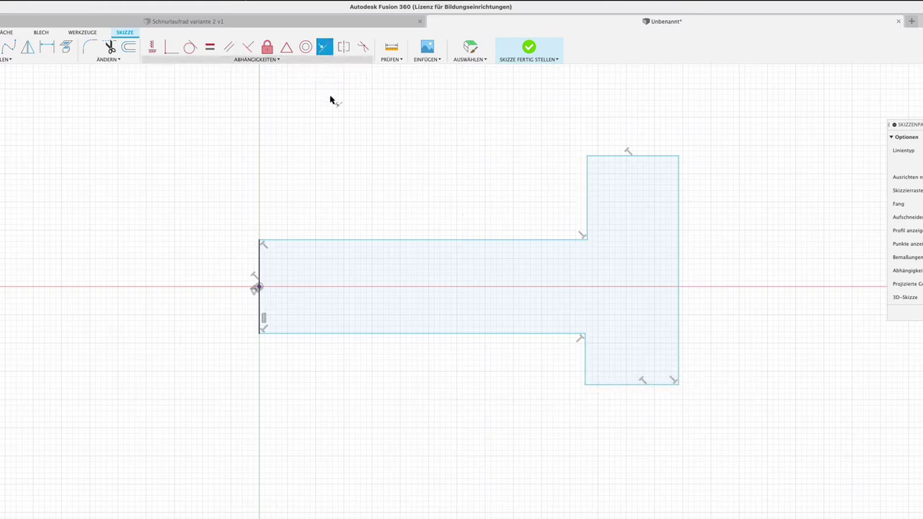
left_click(588, 211)
left_click(585, 356)
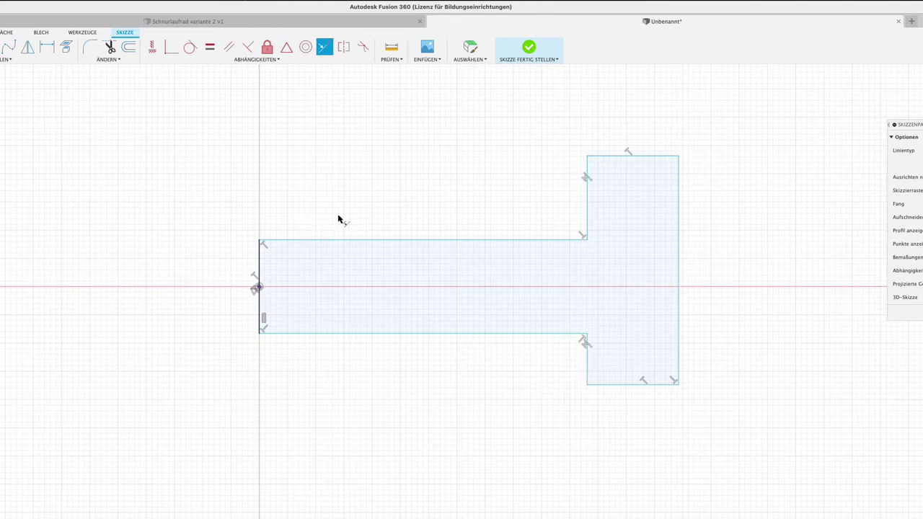
Step: Dimension the flange height 4, flange width 3 and overall length 15
left_click(47, 47)
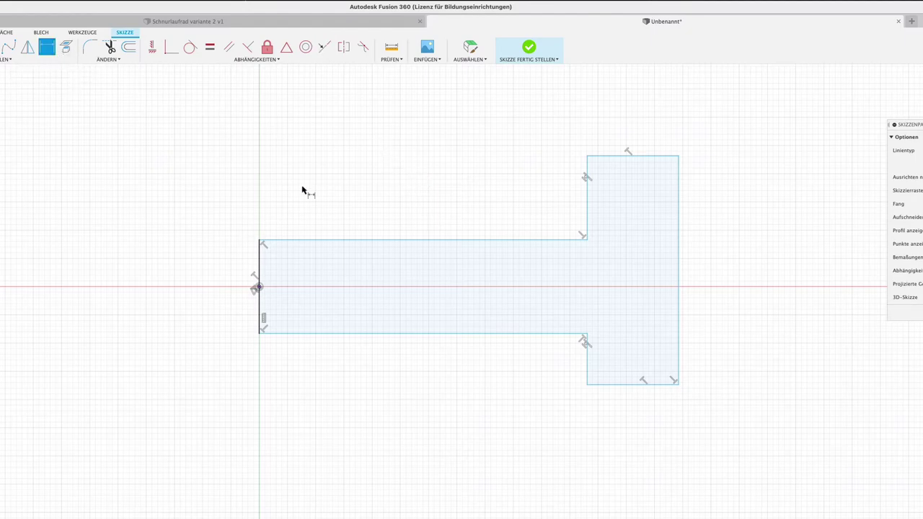
left_click(680, 227)
left_click(755, 244)
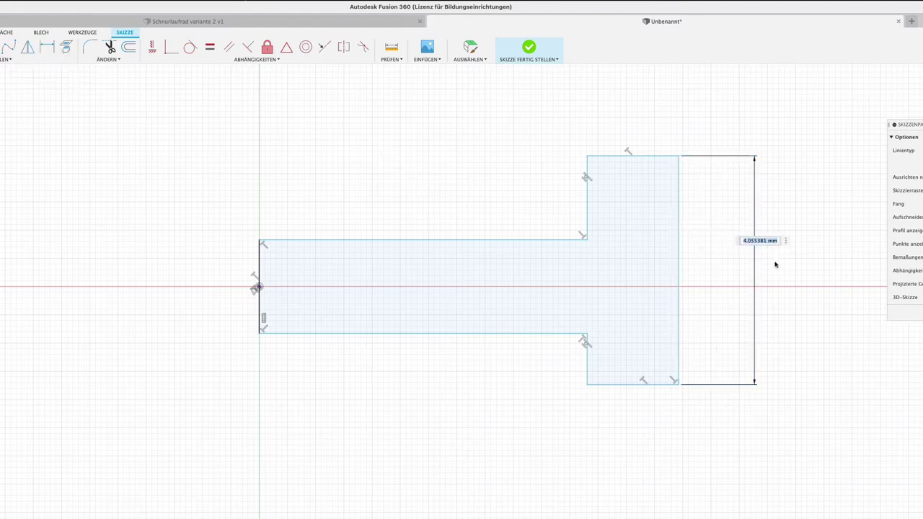
type("4")
key("Return")
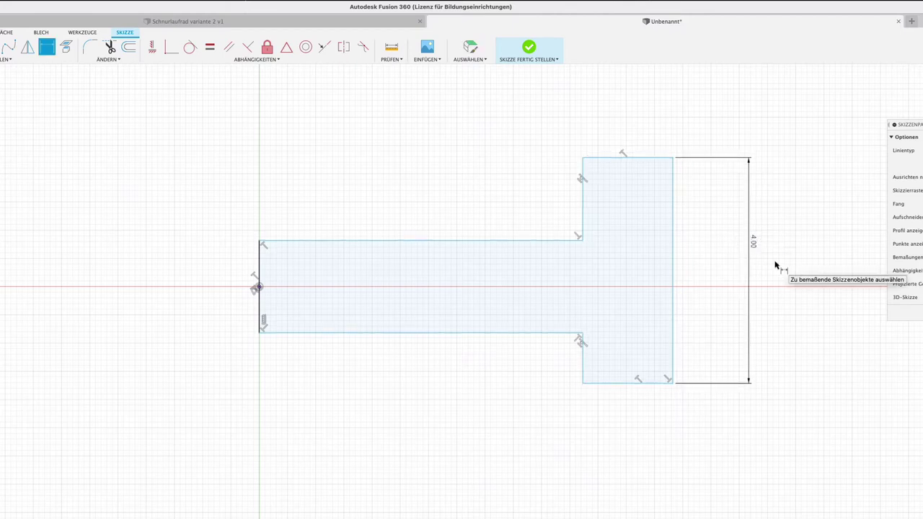
left_click(650, 159)
left_click(629, 108)
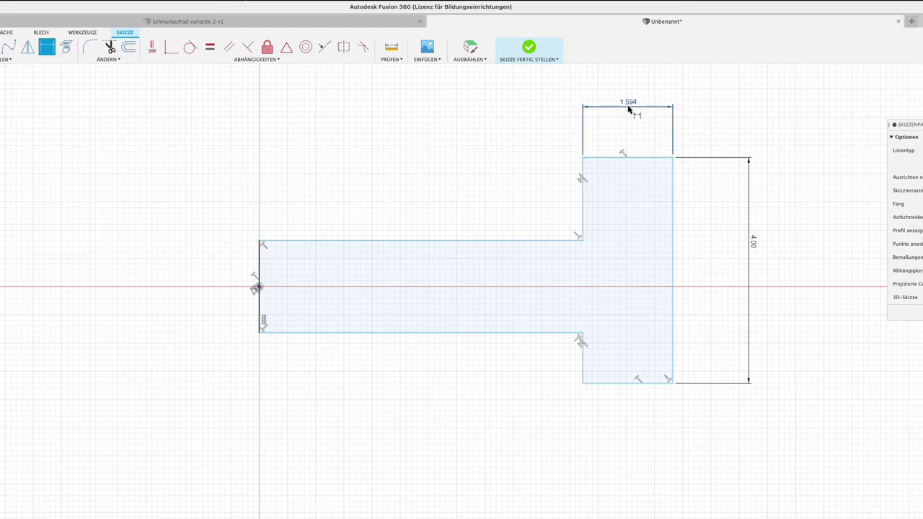
type("3")
key("Return")
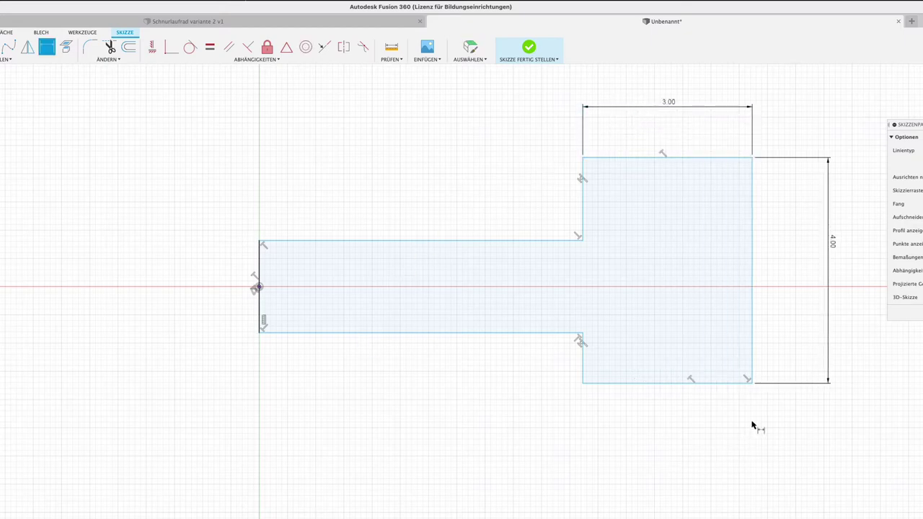
left_click(753, 385)
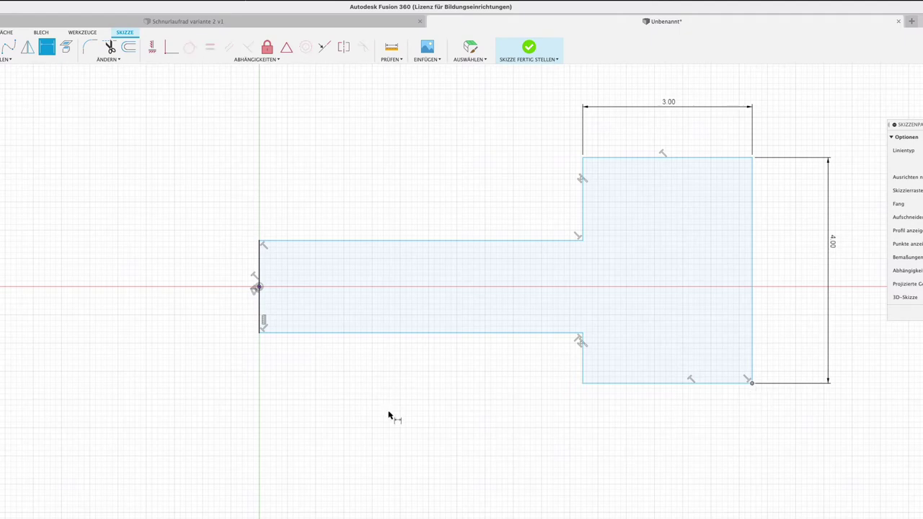
left_click(259, 333)
left_click(505, 501)
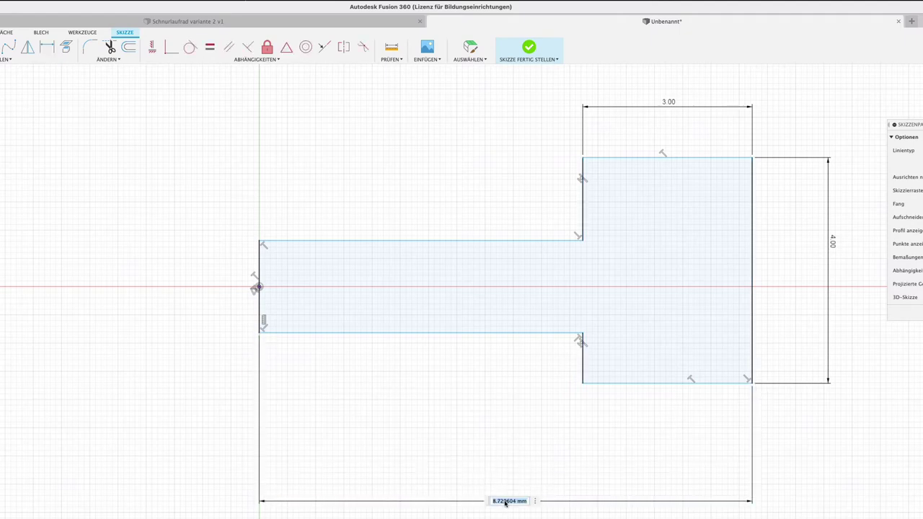
type("15")
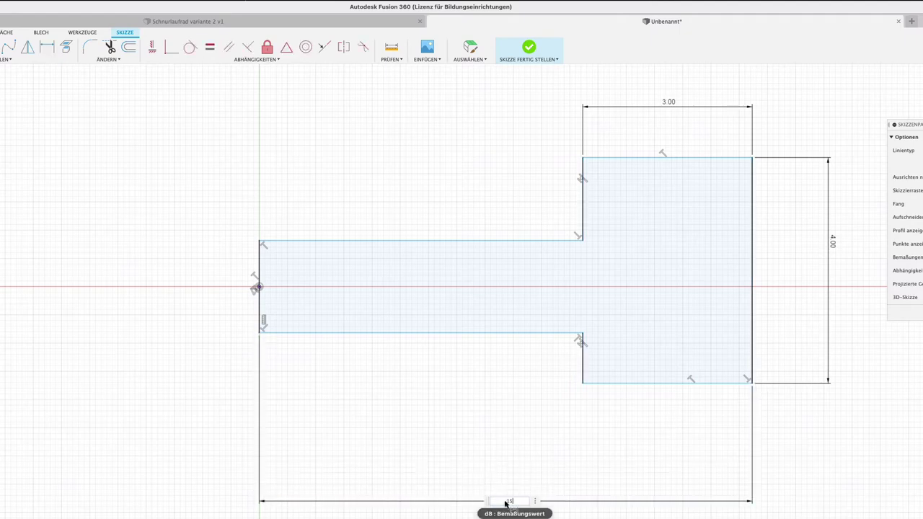
key("Return")
Step: Set both the lower and upper step heights to 1
scroll(478, 377, "down", 5)
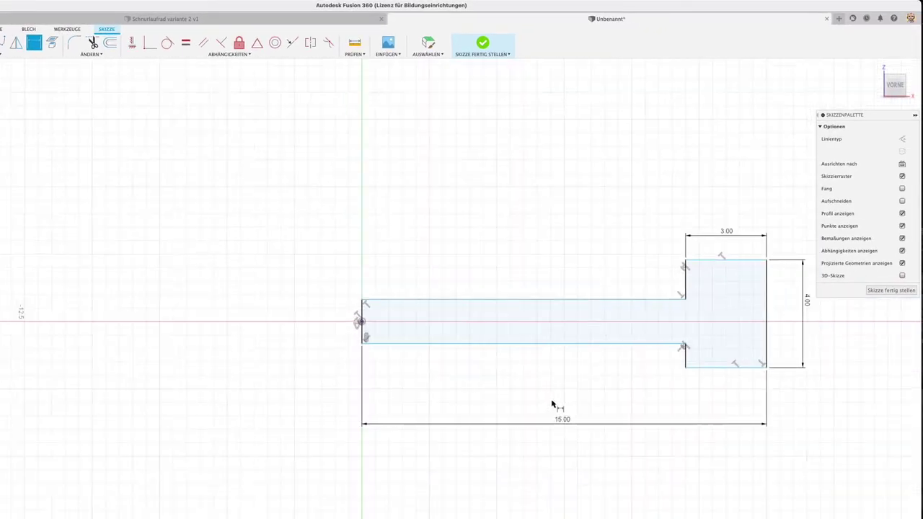
middle_click_drag(551, 405, 493, 392)
scroll(373, 375, "up", 1)
scroll(470, 354, "down", 2)
scroll(462, 358, "up", 3)
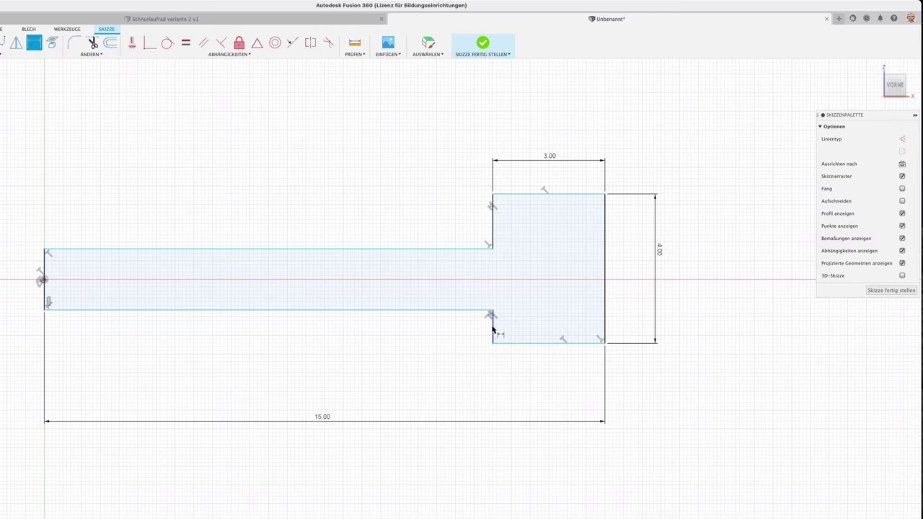
left_click(494, 329)
left_click(448, 332)
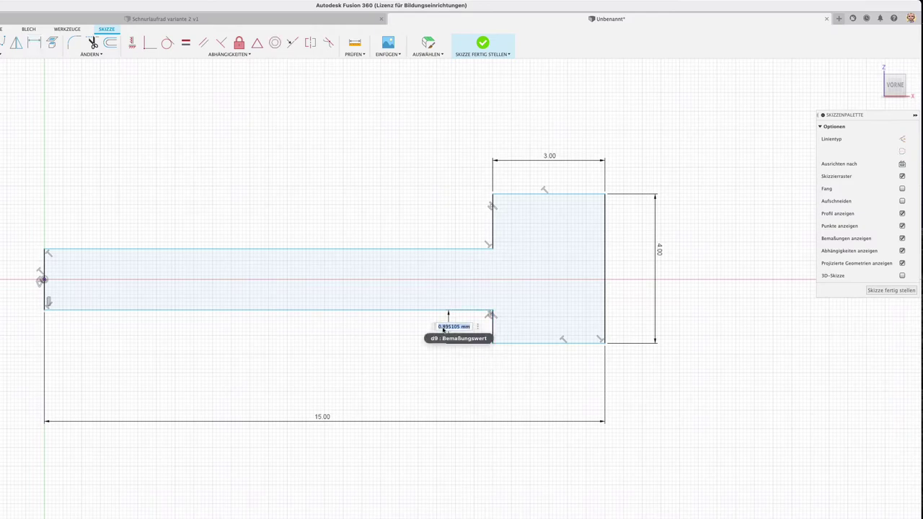
type("1")
key("Return")
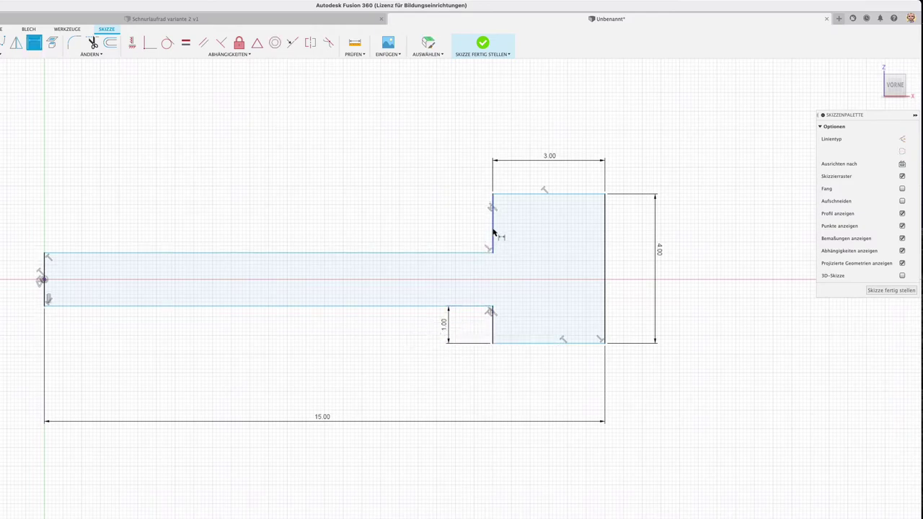
left_click(493, 234)
type("1")
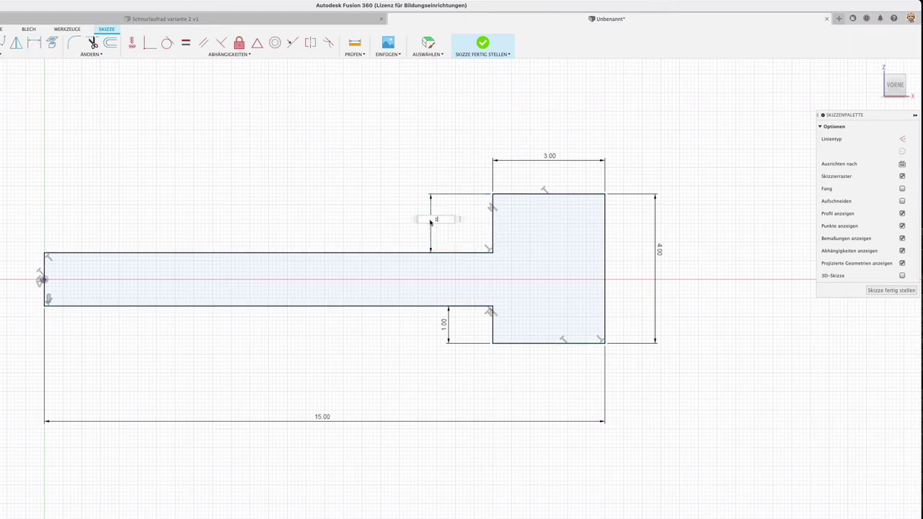
key("Return")
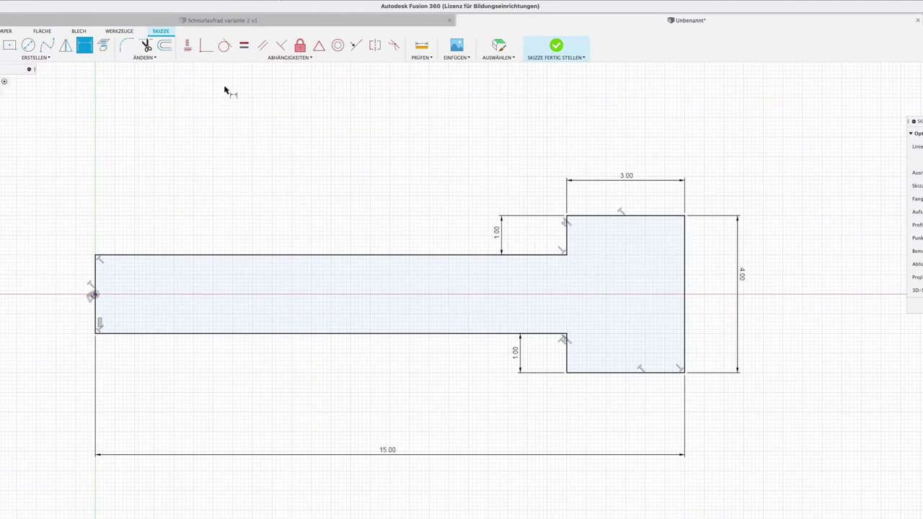
Step: Draw a 3 mm diameter circle at the flange's right edge
left_click(28, 45)
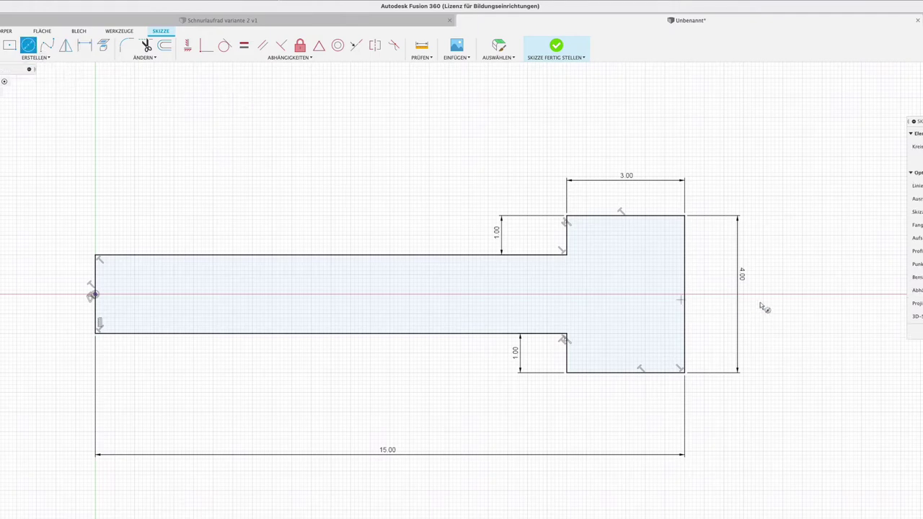
left_click(755, 192)
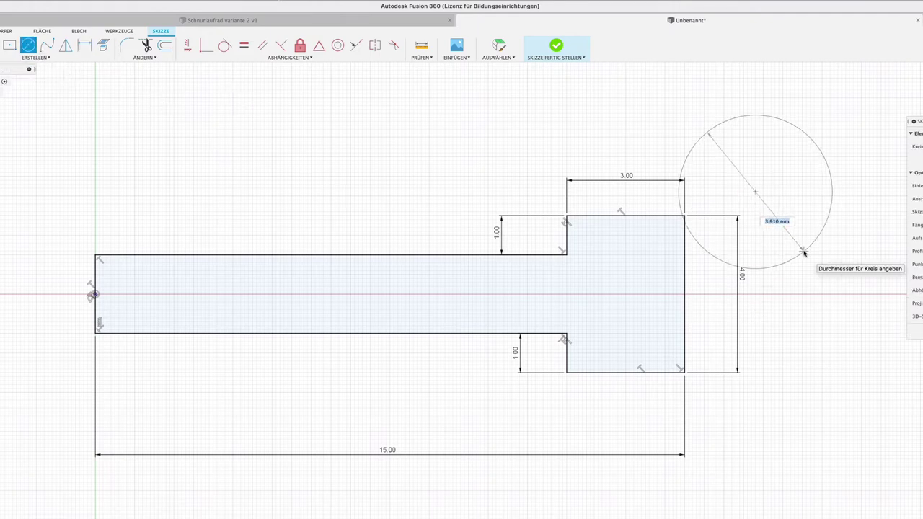
type("3")
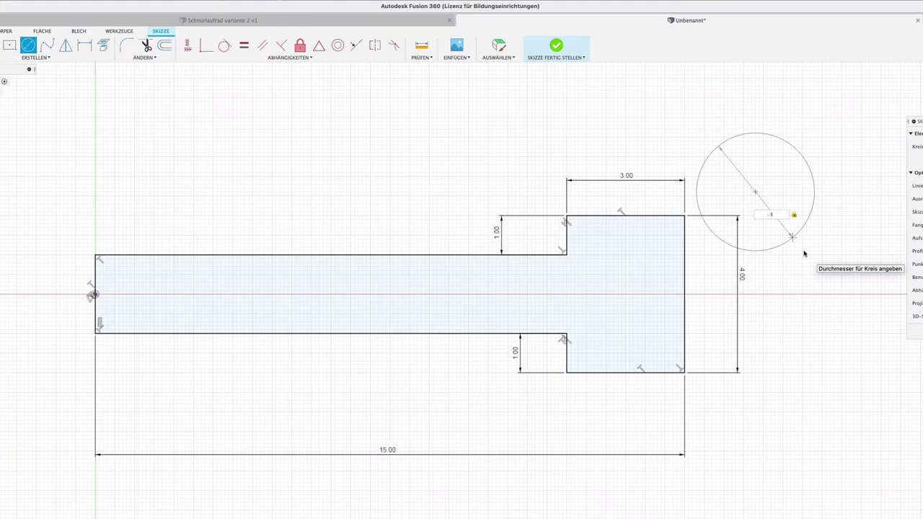
key("Return")
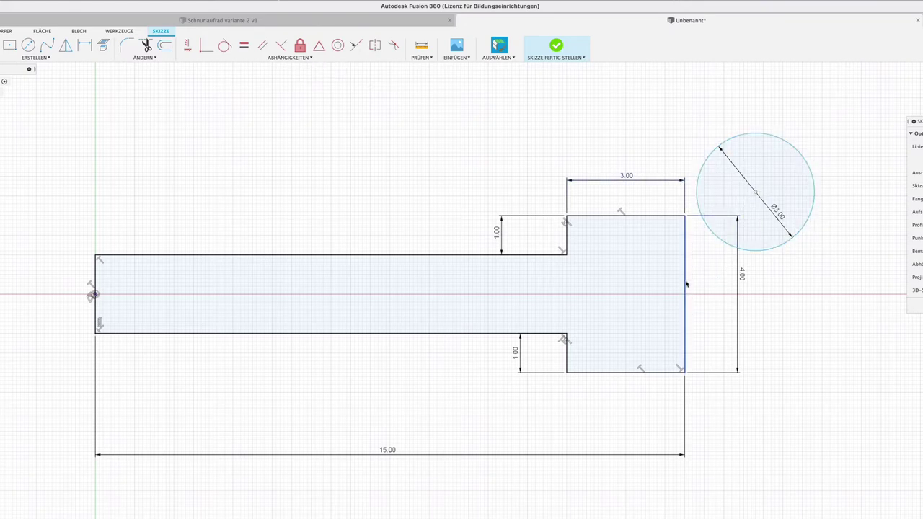
Step: Constrain the circle's centre to the midpoint of the rim's outer right edge
left_click(318, 45)
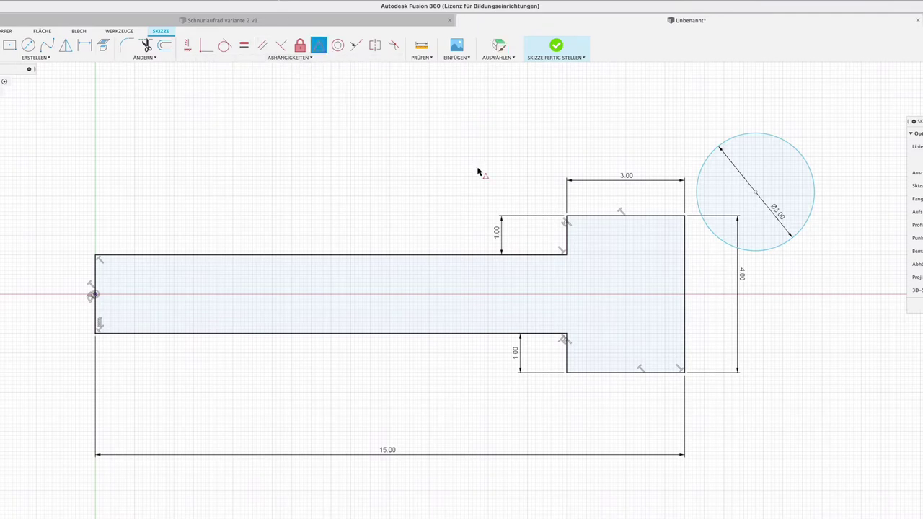
left_click(756, 195)
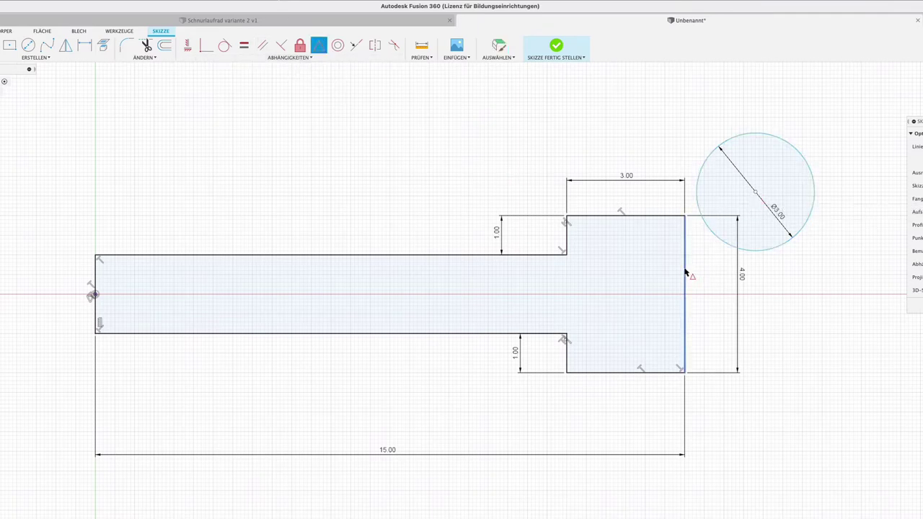
left_click(755, 195)
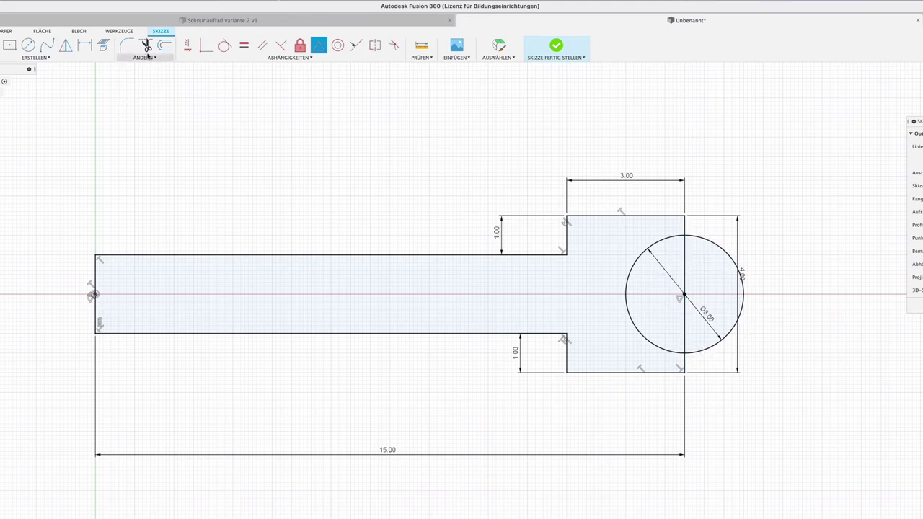
Step: Trim away the circle's outer right half and the rim edge between the arc ends
left_click(147, 47)
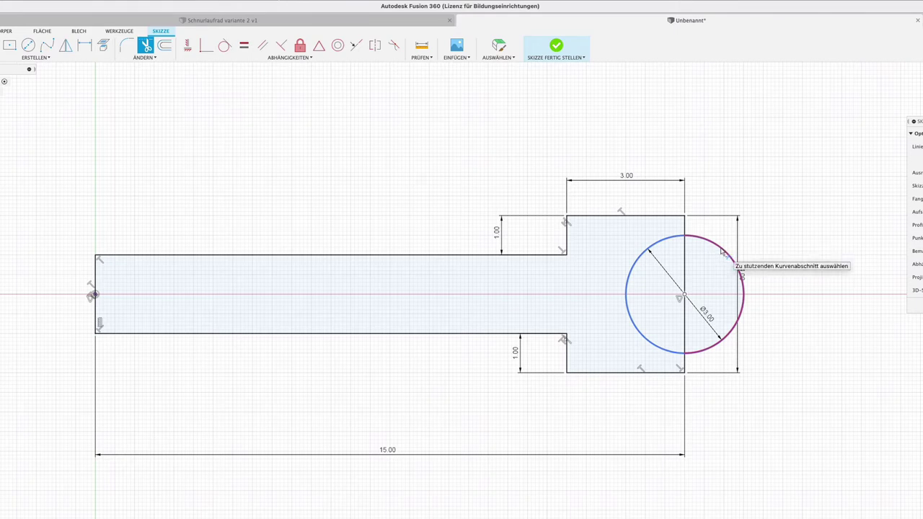
left_click(722, 251)
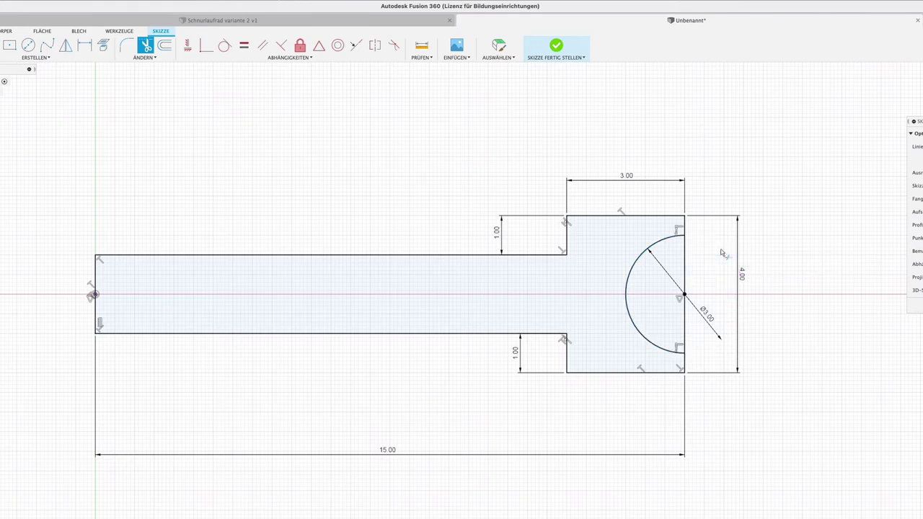
left_click(687, 274)
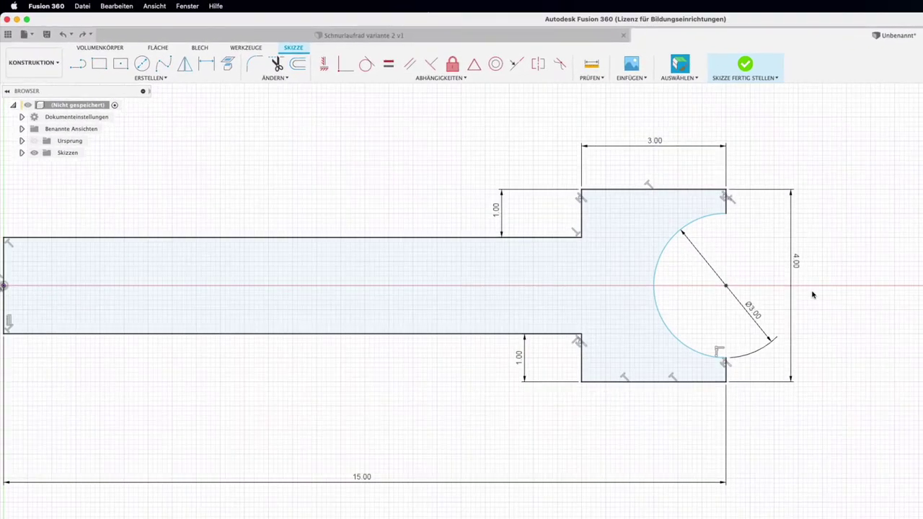
Step: Draw a horizontal line from the sketch origin to beyond the groove arc's centre
scroll(814, 295, "down", 3)
scroll(851, 313, "up", 1)
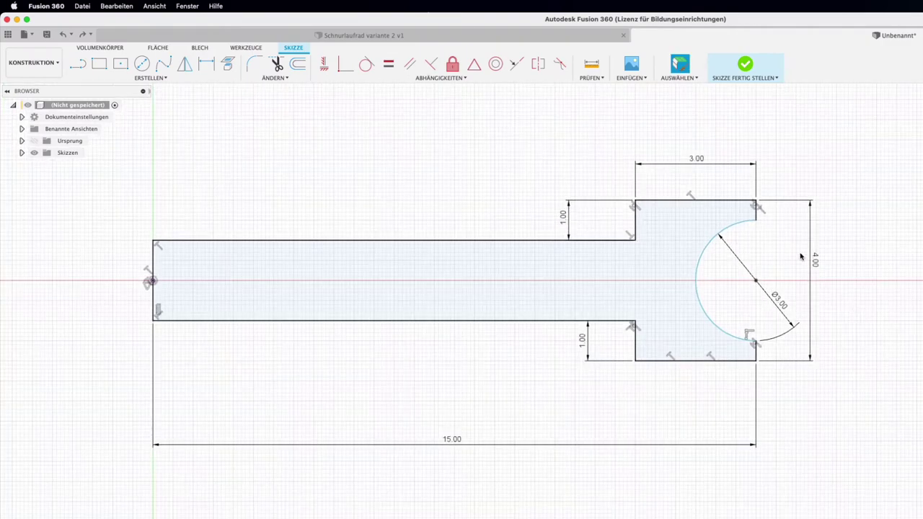
left_click(78, 63)
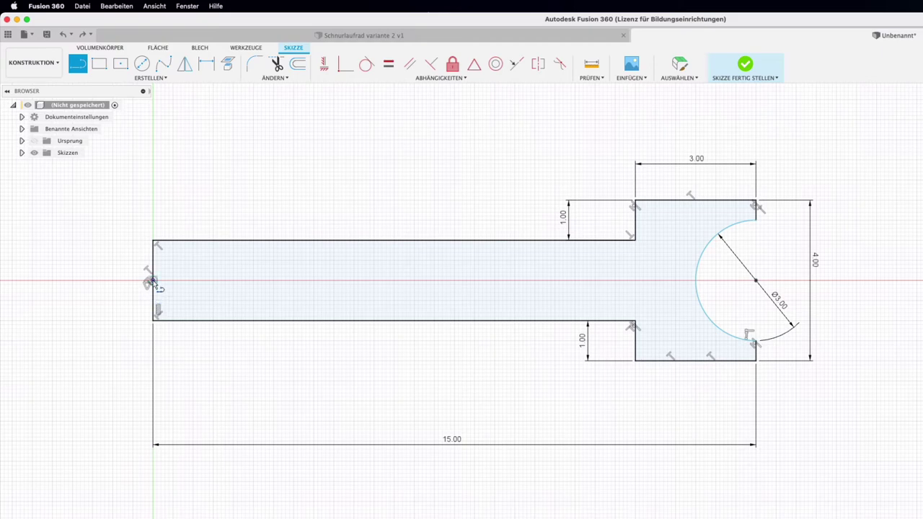
scroll(124, 285, "up", 2)
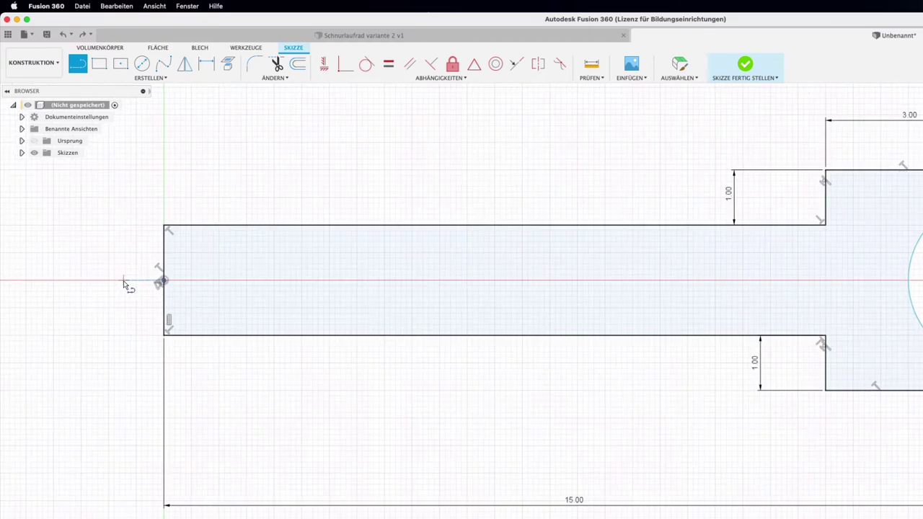
scroll(124, 285, "up", 4)
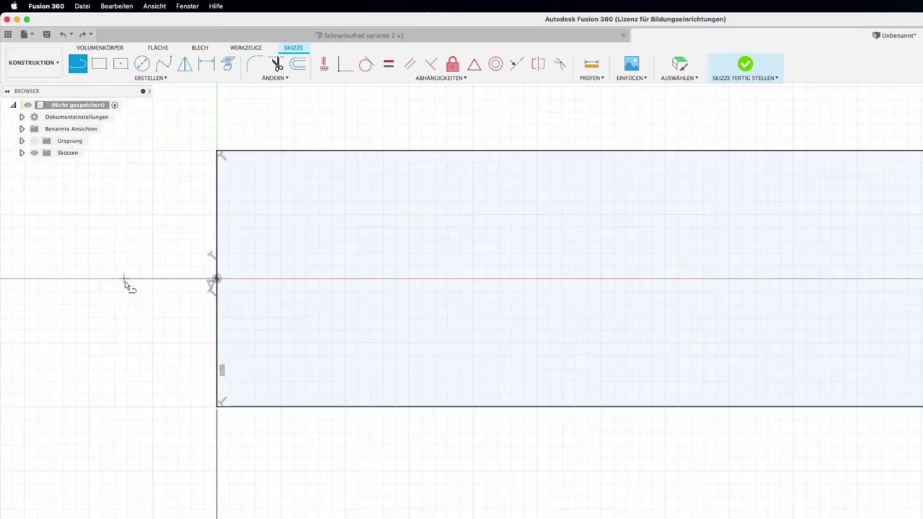
left_click(217, 279)
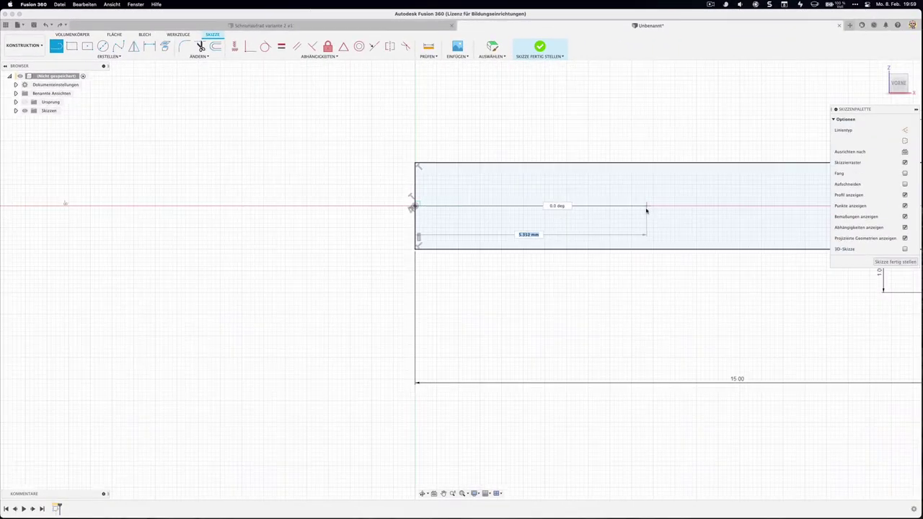
scroll(646, 210, "down", 3)
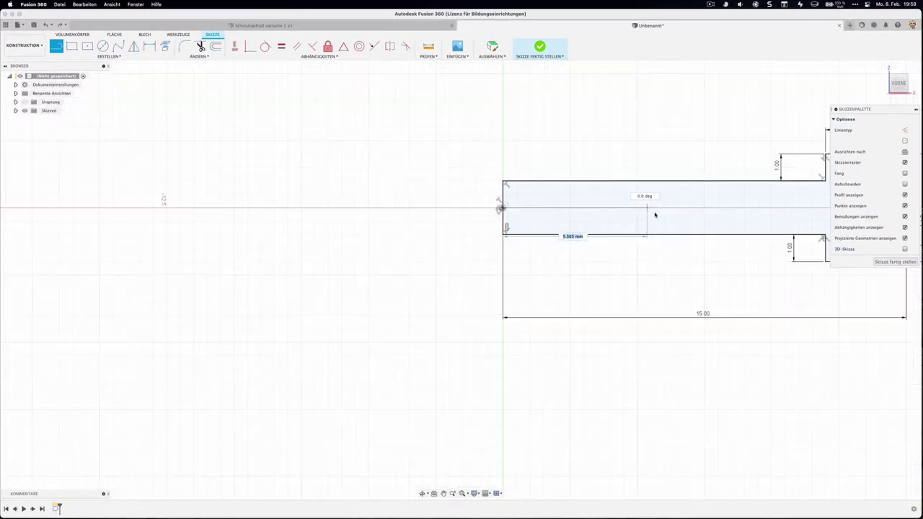
scroll(608, 217, "up", 1)
scroll(470, 208, "down", 2)
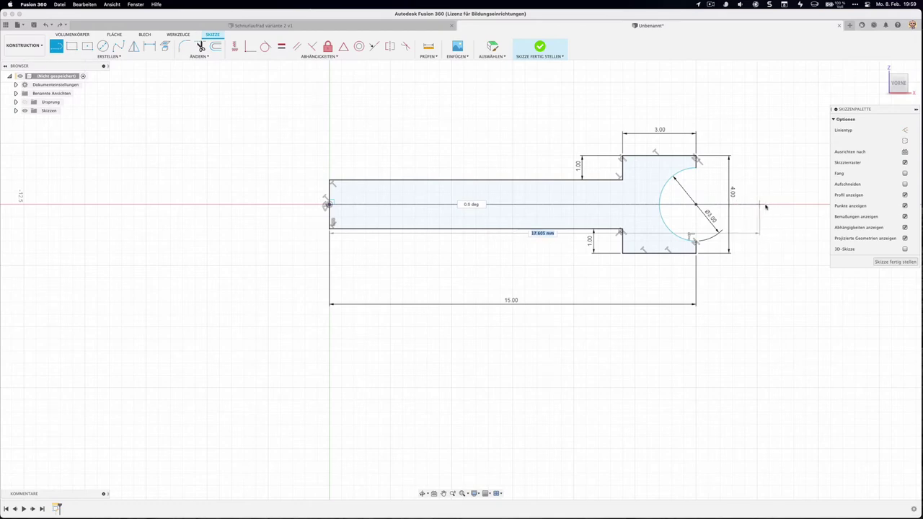
left_click(769, 206)
key("Escape")
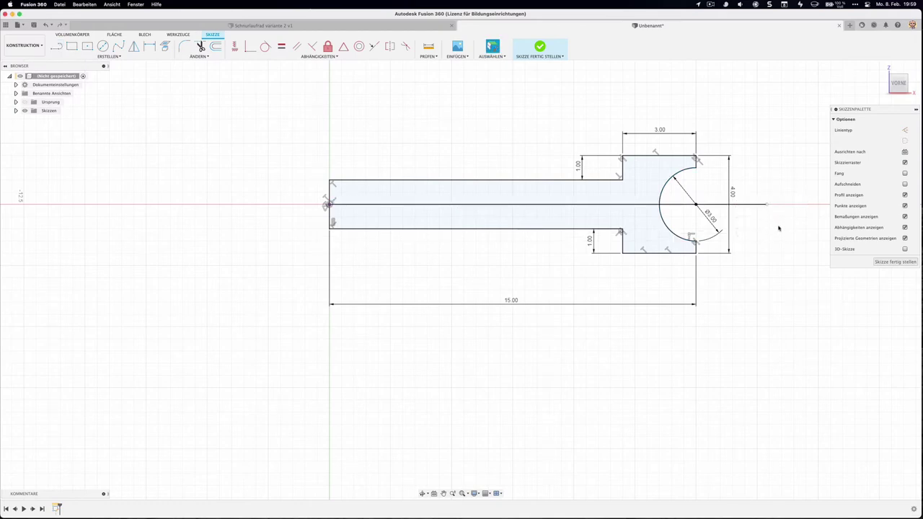
Step: Convert the line to construction geometry and fix the arc's centre onto it
left_click(747, 210)
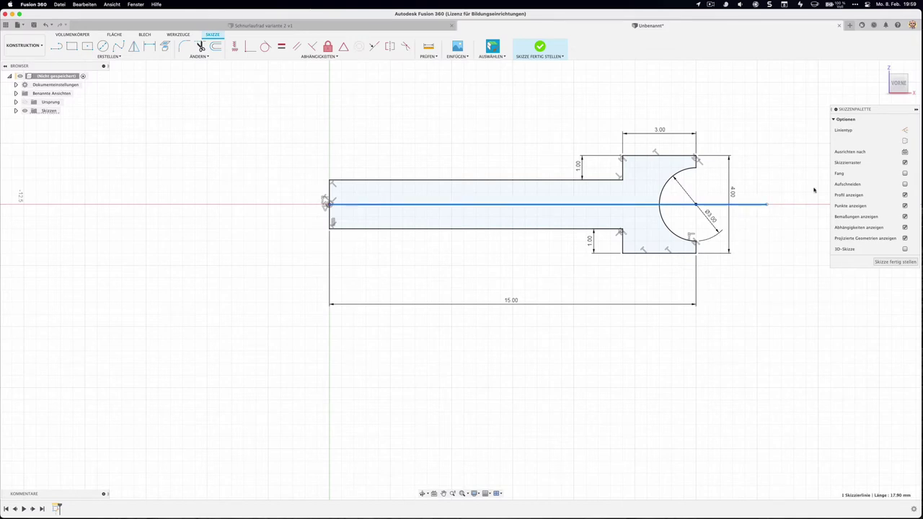
left_click(904, 131)
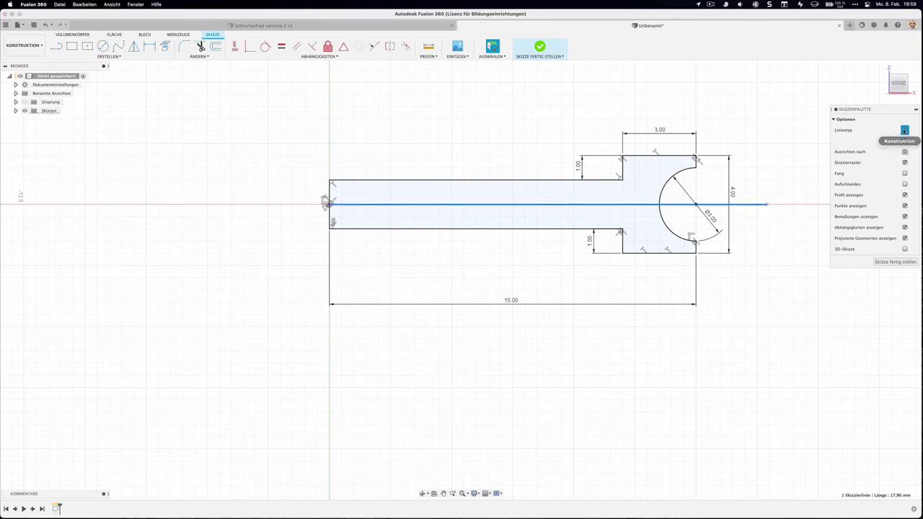
left_click(778, 180)
middle_click_drag(778, 181, 657, 174)
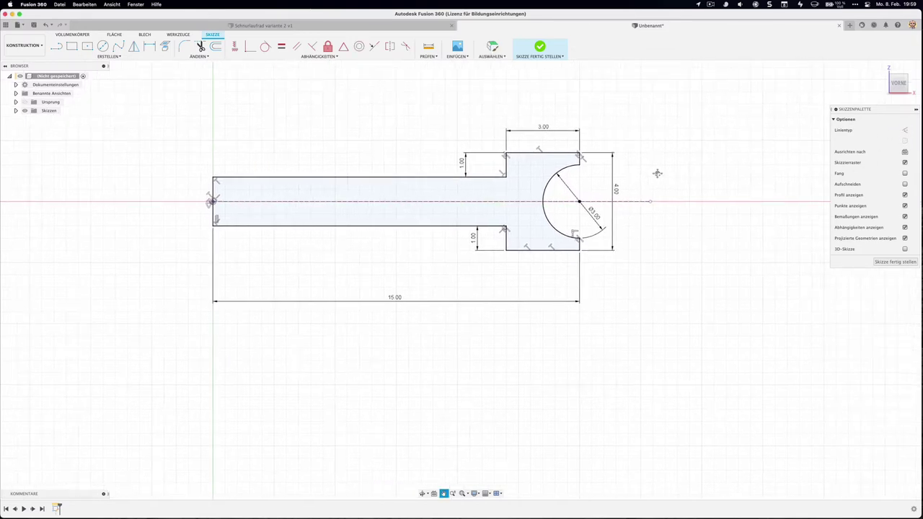
scroll(641, 181, "up", 3)
scroll(643, 165, "down", 2)
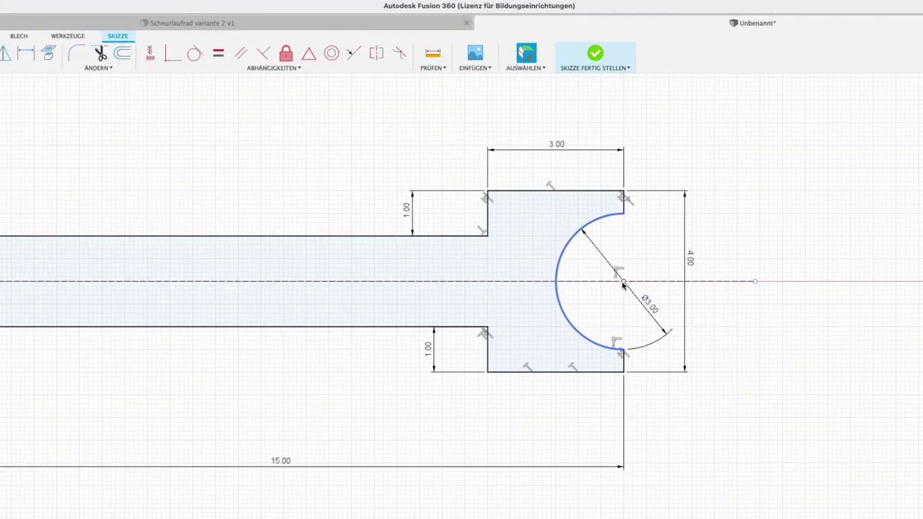
left_click_drag(623, 283, 624, 282)
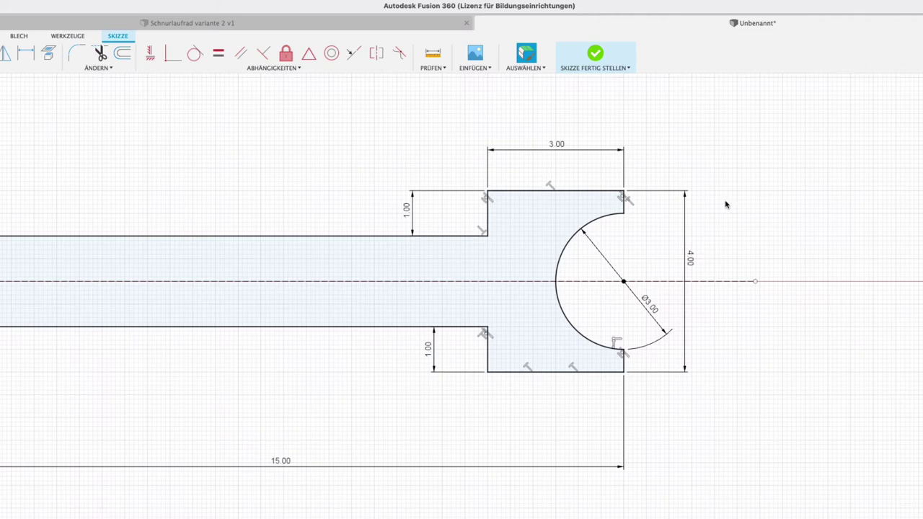
scroll(726, 205, "up", 1)
scroll(731, 210, "down", 2)
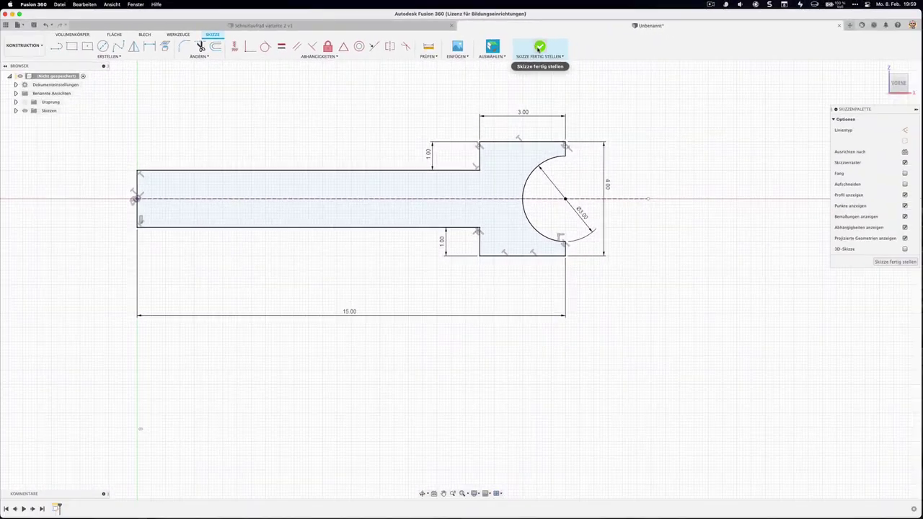
Step: Finish the sketch and orbit to view the profile in 3D
left_click(556, 52)
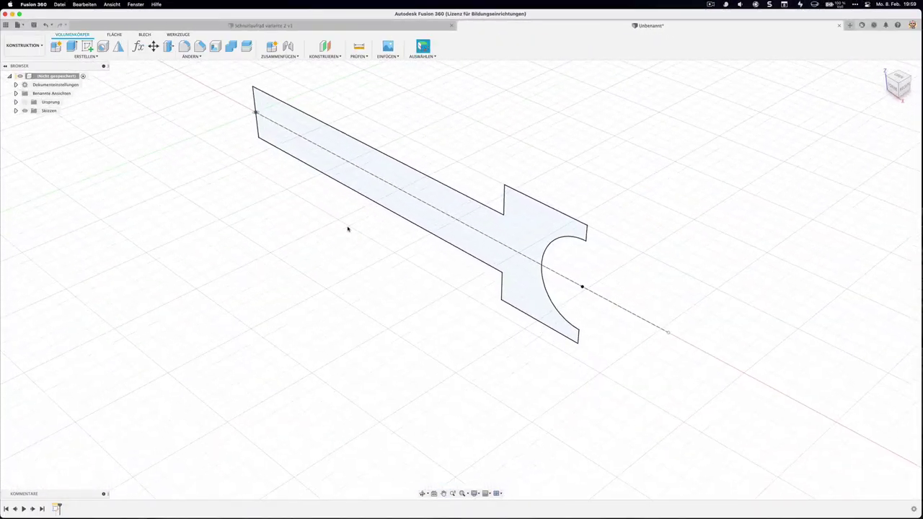
scroll(336, 288, "down", 2)
middle_click_drag(337, 283, 334, 296, "shift")
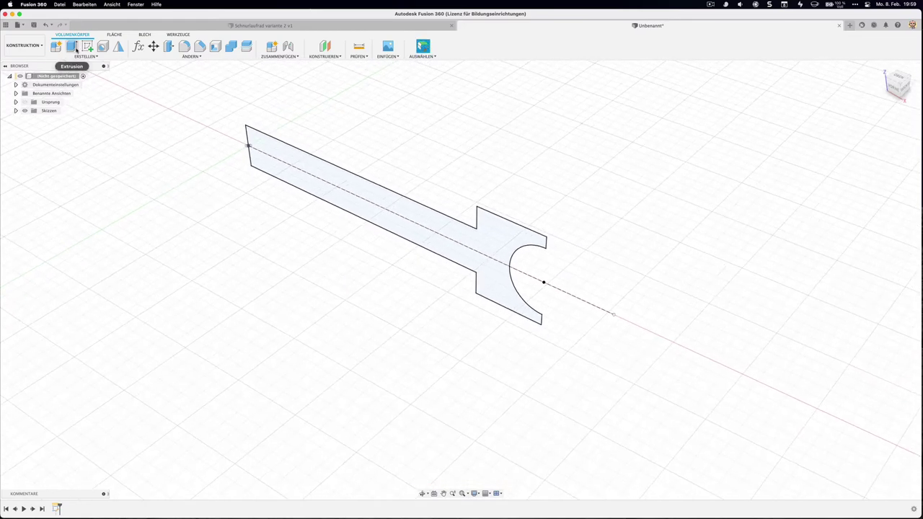
Step: Start a revolve of the profile using the construction centre line as axis
left_click(85, 56)
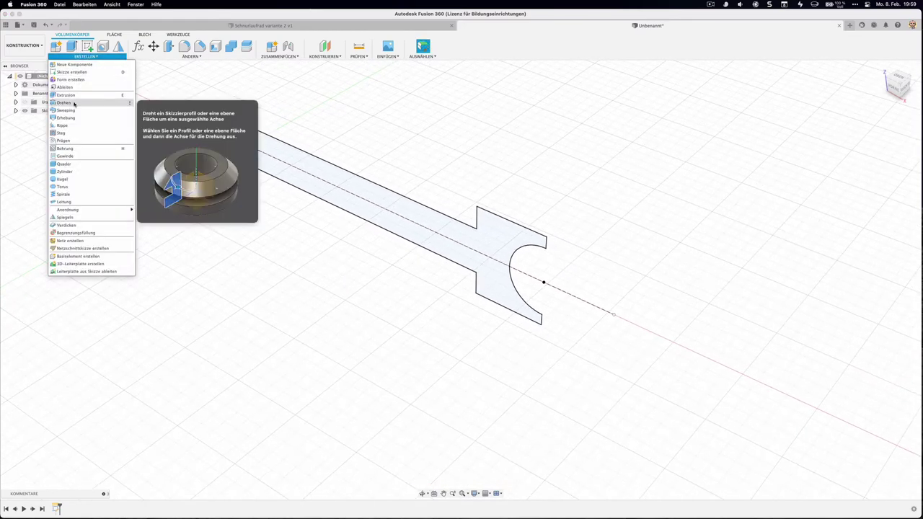
left_click(74, 104)
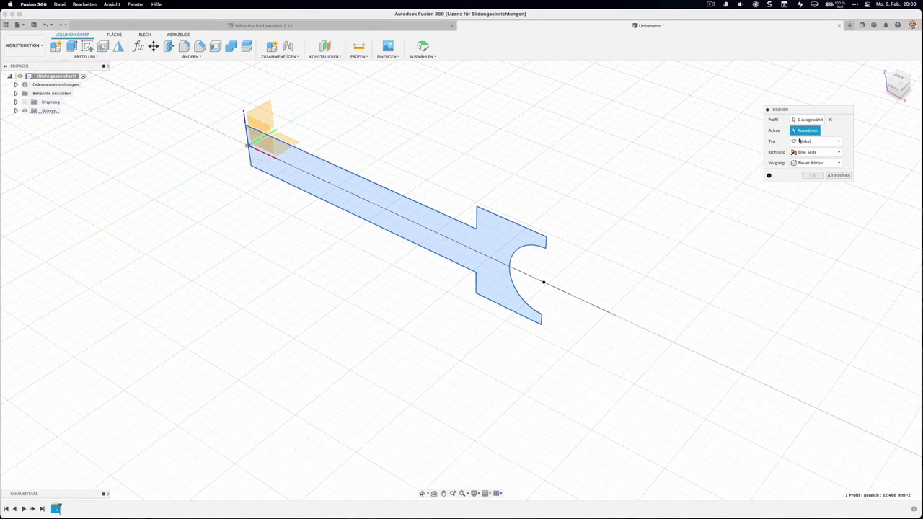
mouse_move(801, 109)
left_mouse_down()
mouse_move(426, 92)
mouse_move(551, 104)
left_mouse_up()
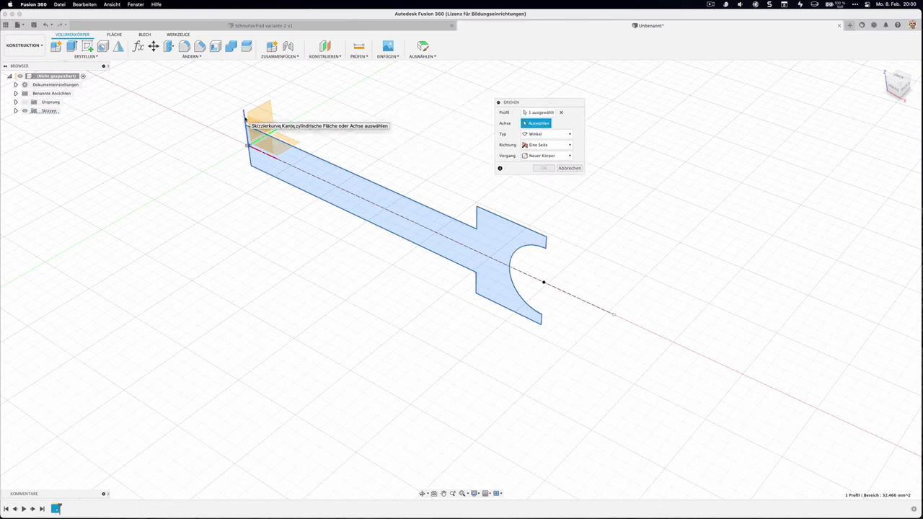
left_click(246, 120)
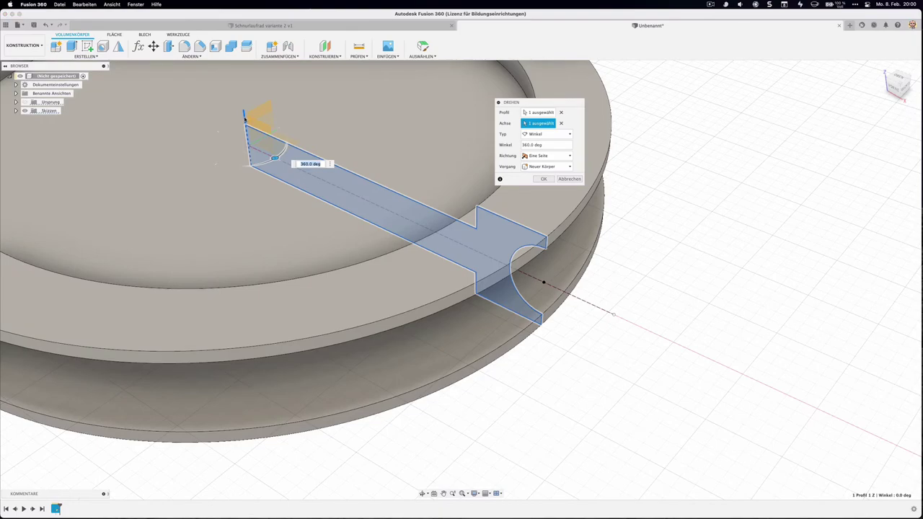
scroll(293, 163, "down", 3)
scroll(365, 328, "down", 1)
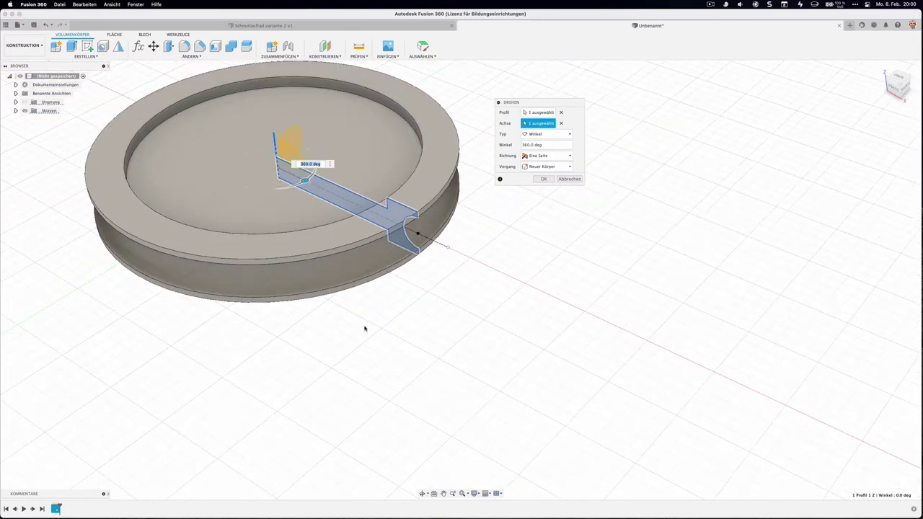
scroll(480, 362, "down", 2)
scroll(480, 363, "down", 2)
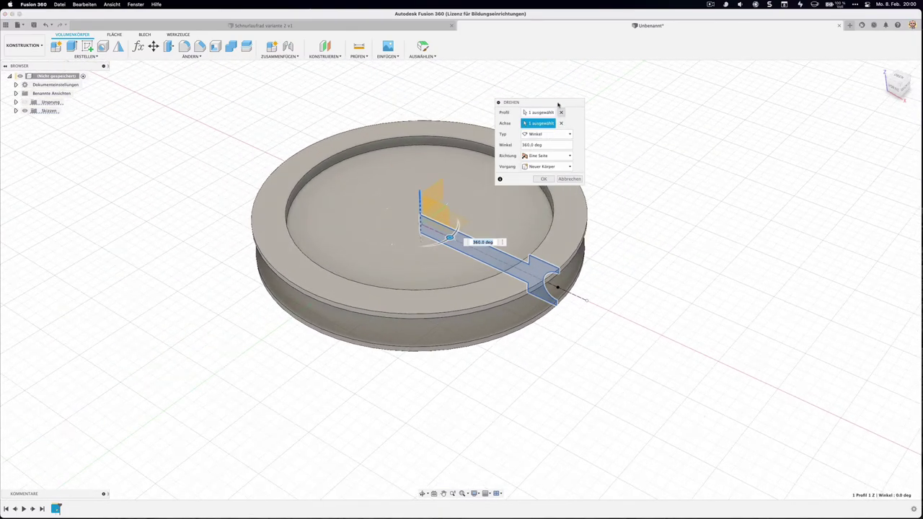
Step: Keep the revolve at 360° with One Side direction and New Body operation
left_click_drag(560, 102, 702, 107)
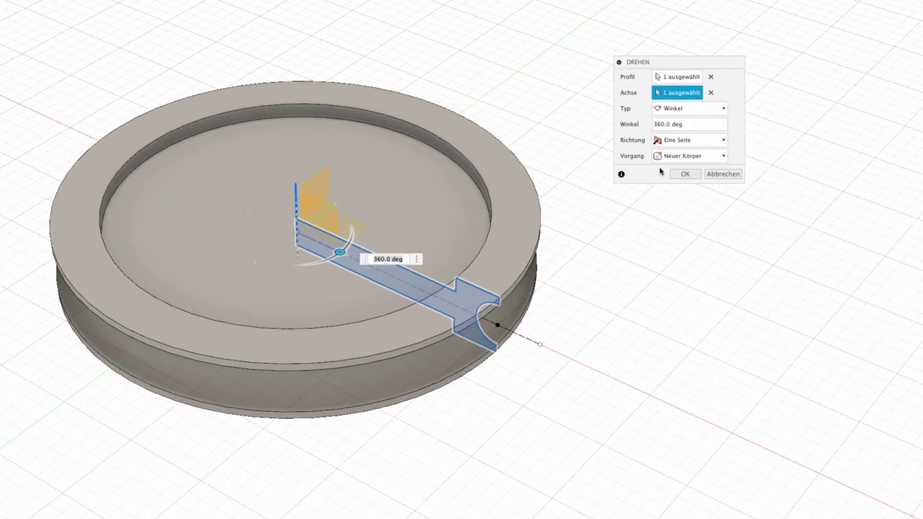
left_click(673, 143)
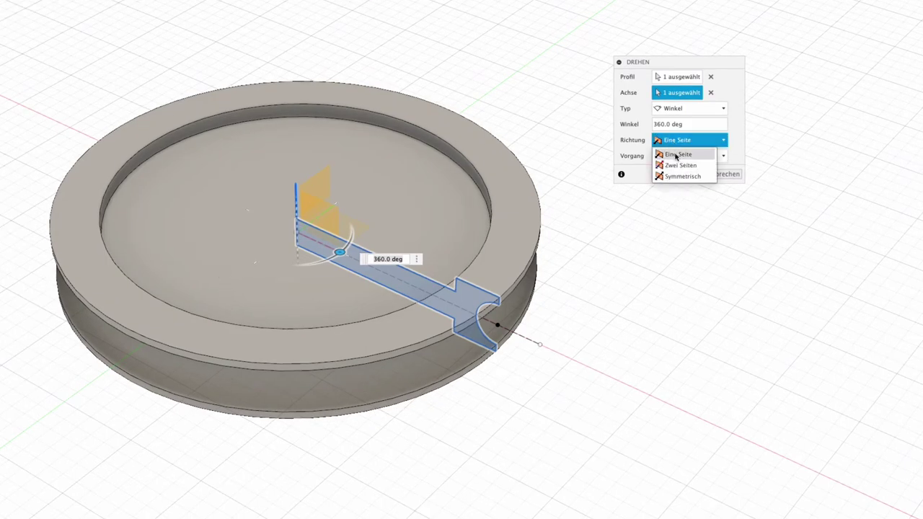
left_click(676, 142)
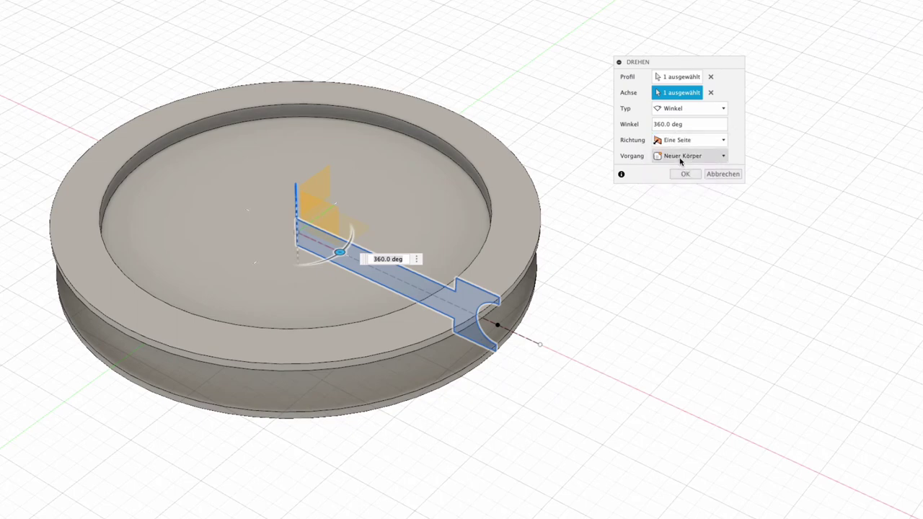
left_click(679, 158)
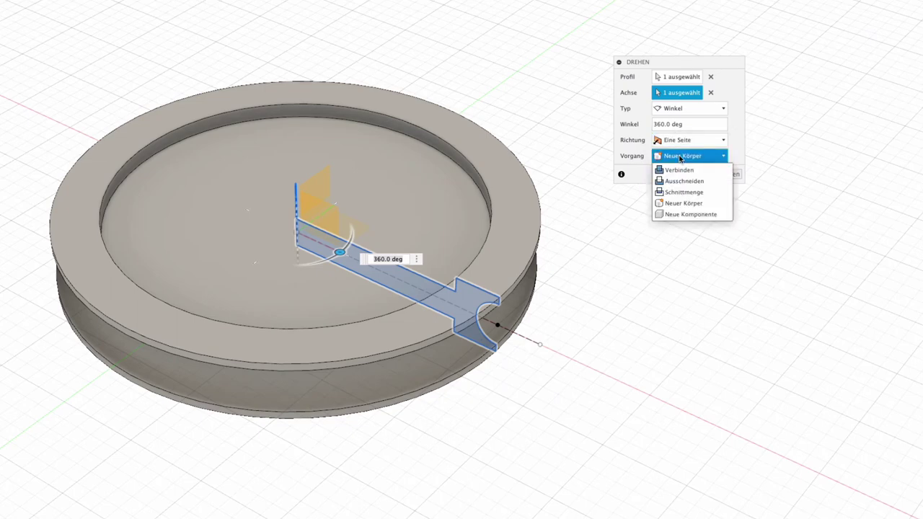
left_click(680, 157)
left_click(684, 155)
left_click(683, 204)
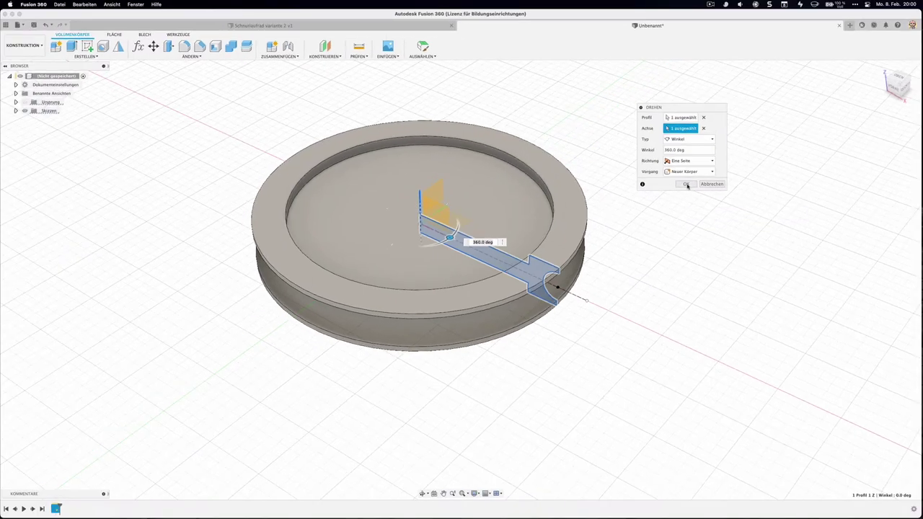
Step: Confirm the revolve to create the pulley body and inspect it from both sides
left_click(686, 184)
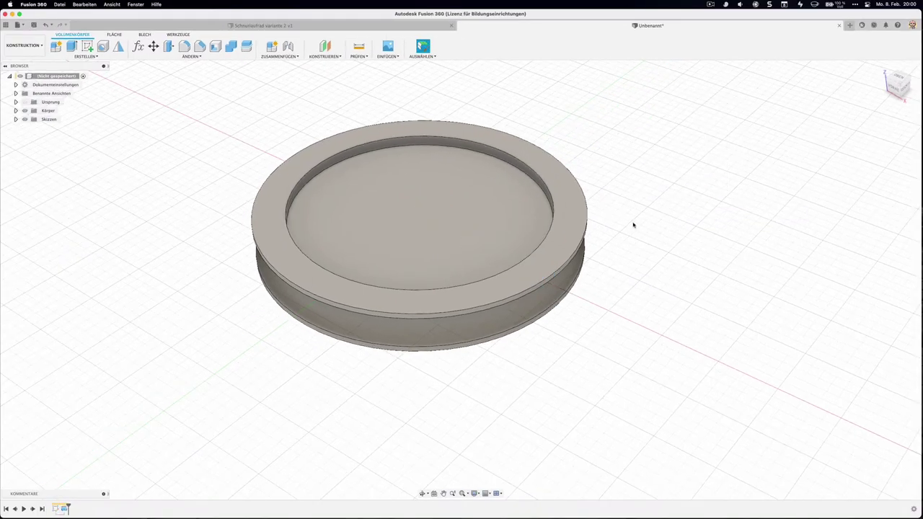
middle_click_drag(633, 226, 626, 171, "shift")
left_click_drag(624, 197, 637, 229)
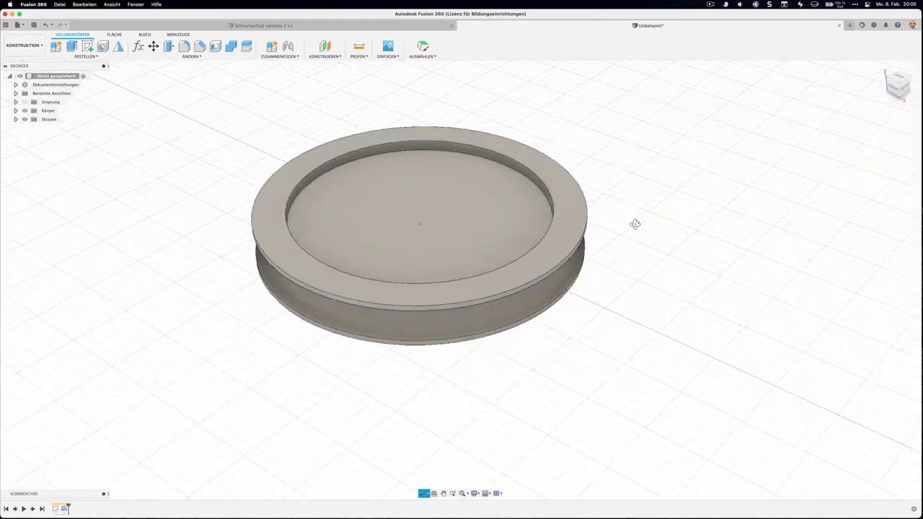
key("Escape")
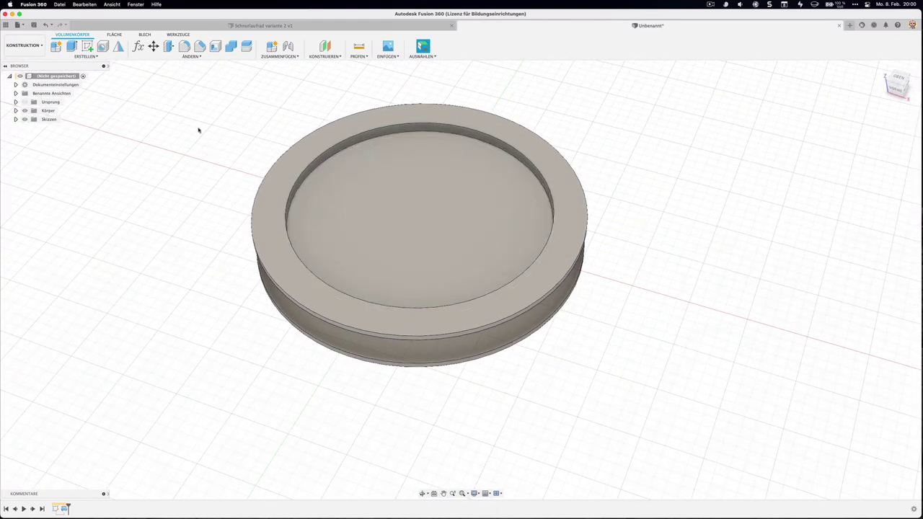
Step: Sketch a 4 mm circle on the pulley's inner recessed face
left_click(87, 45)
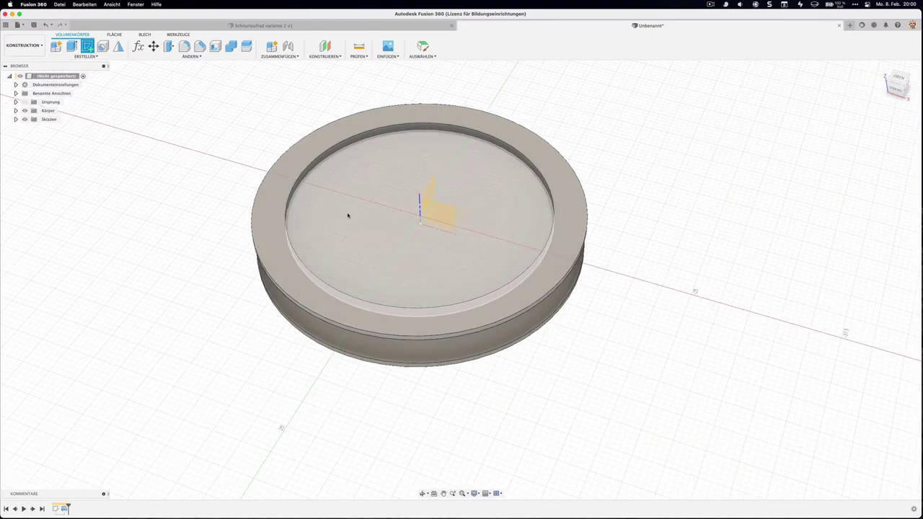
left_click(349, 216)
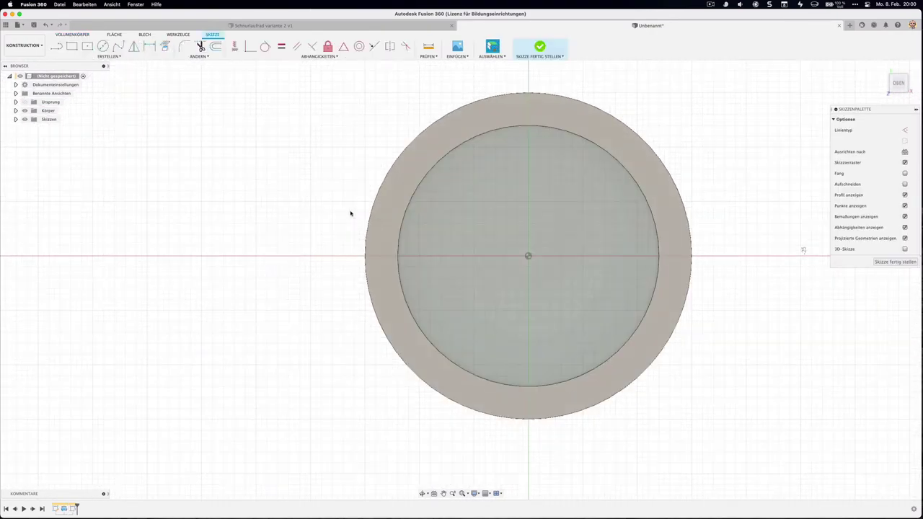
key("c")
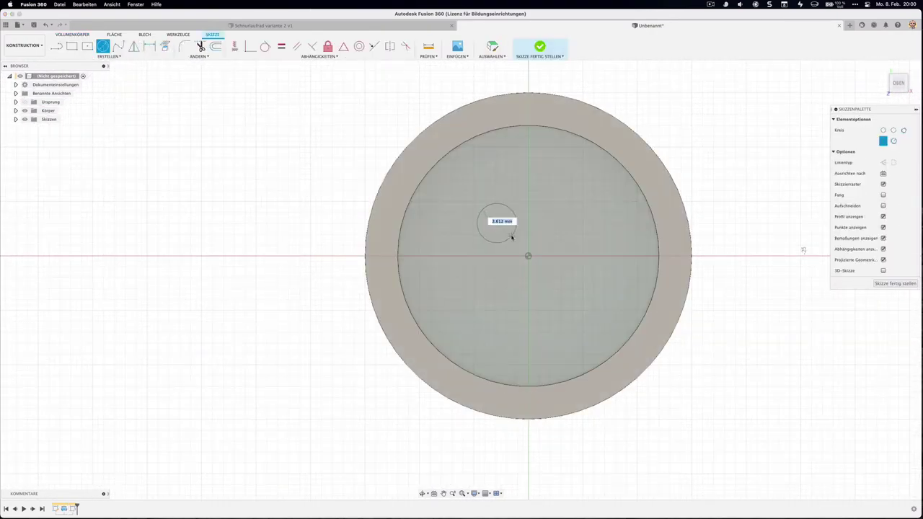
type("4")
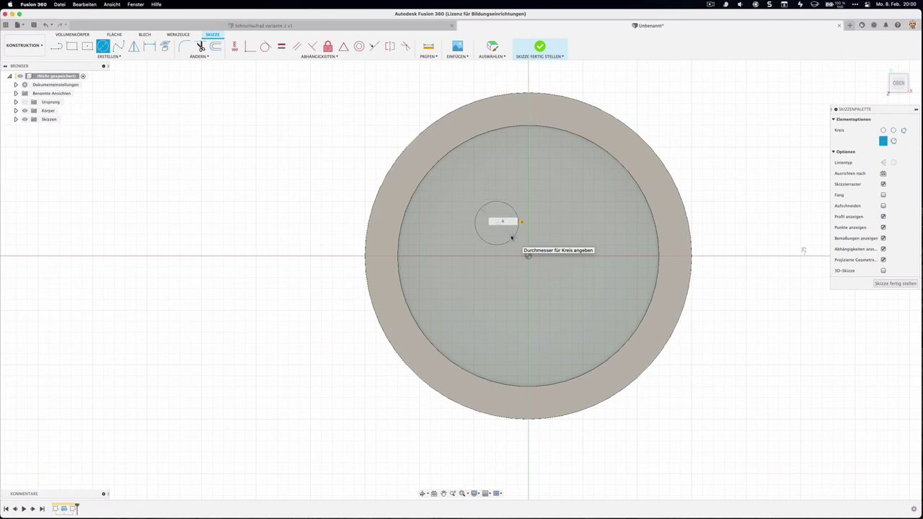
key("Return")
key("Escape")
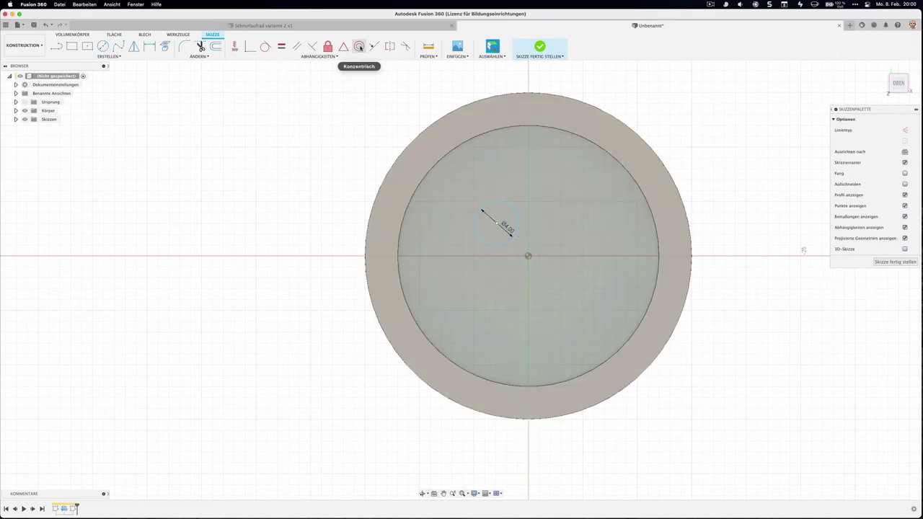
Step: Make the 4 mm circle concentric with the large inner circle and finish the sketch
left_click(358, 46)
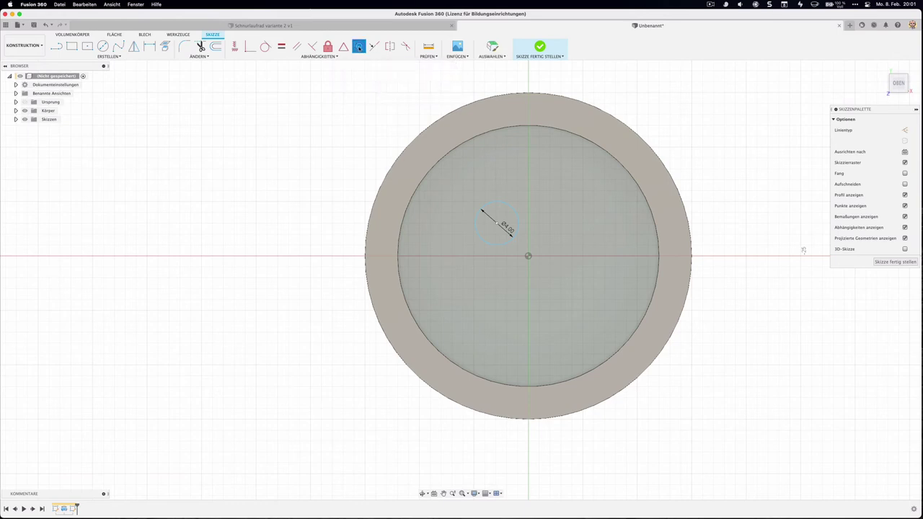
left_click(471, 143)
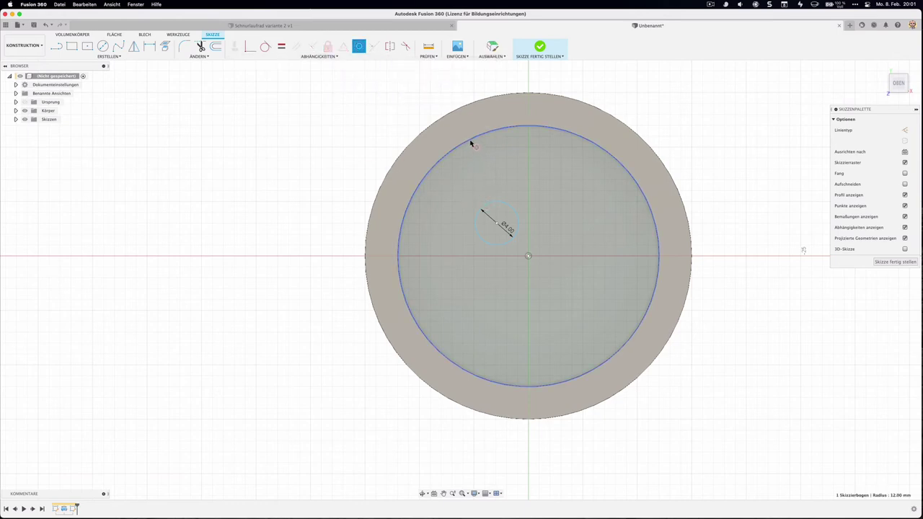
left_click(495, 204)
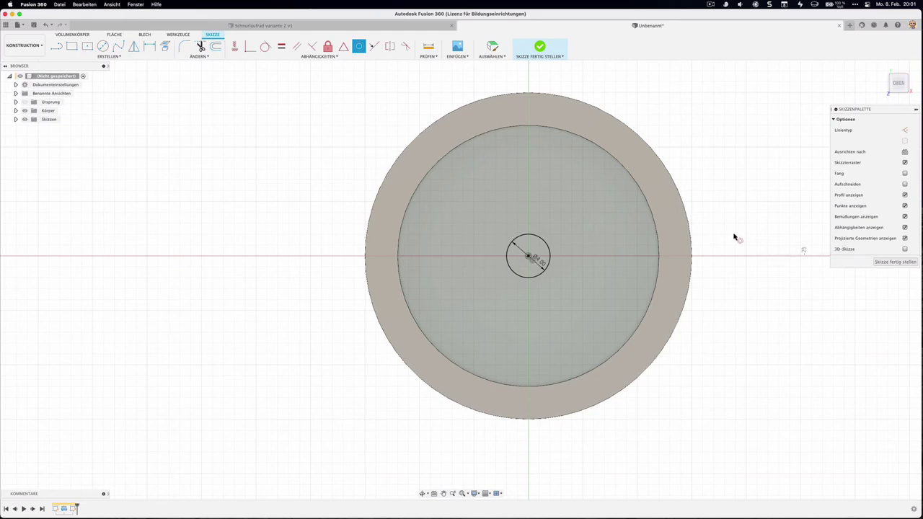
left_click(886, 263)
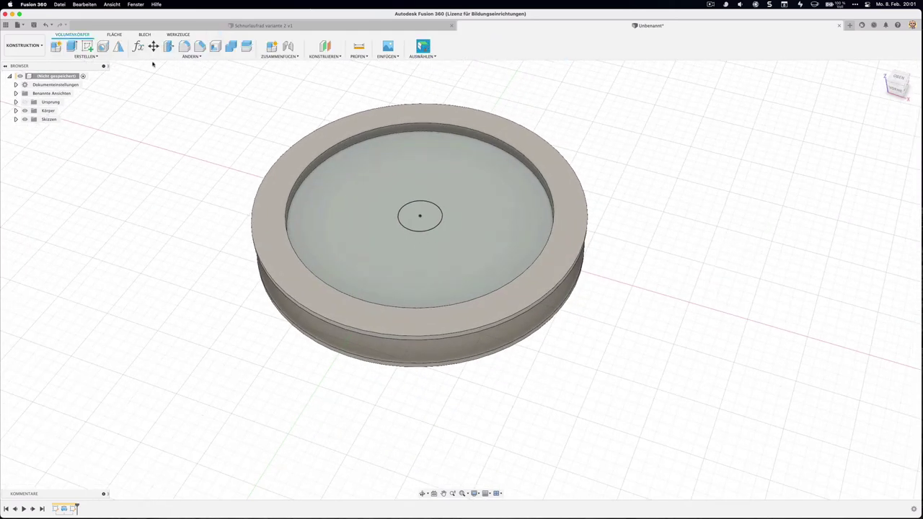
Step: Extrude the small centre circle -2 mm as a cut to bore a Ø4 hole through the hub
left_click(72, 46)
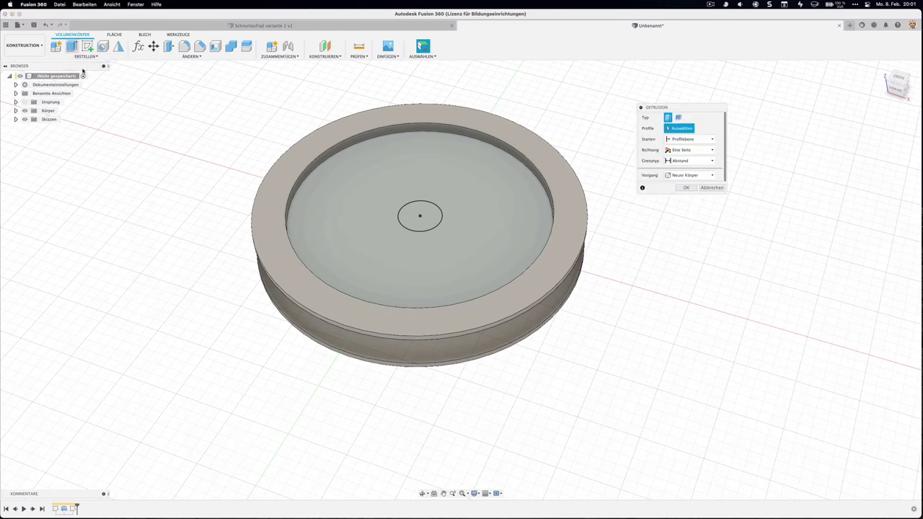
left_click(433, 209)
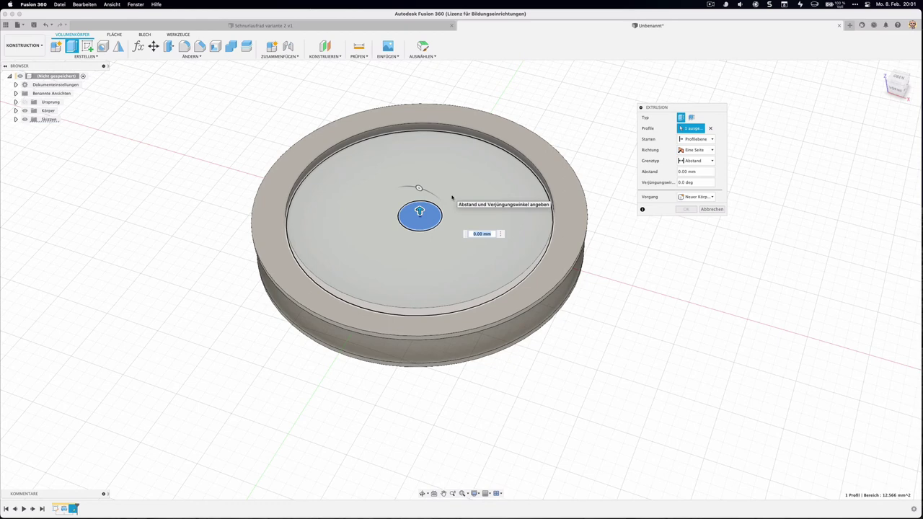
type("-2")
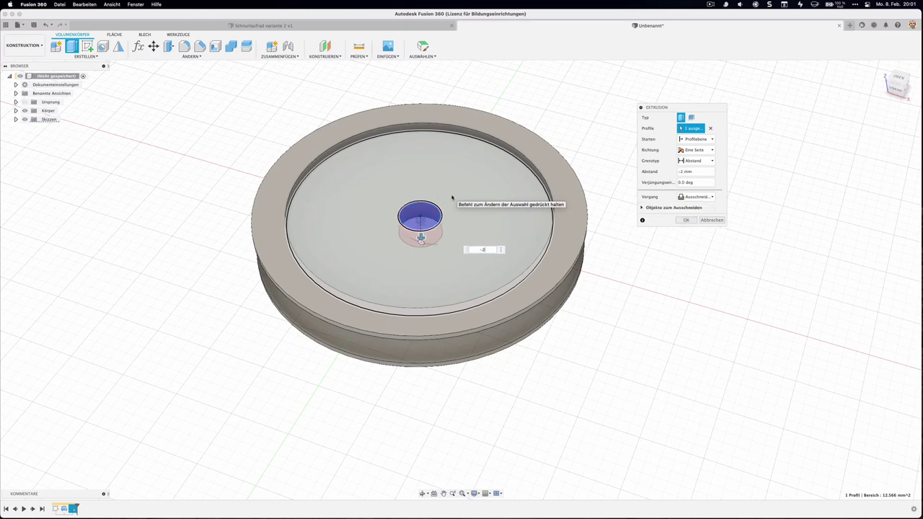
left_click(686, 220)
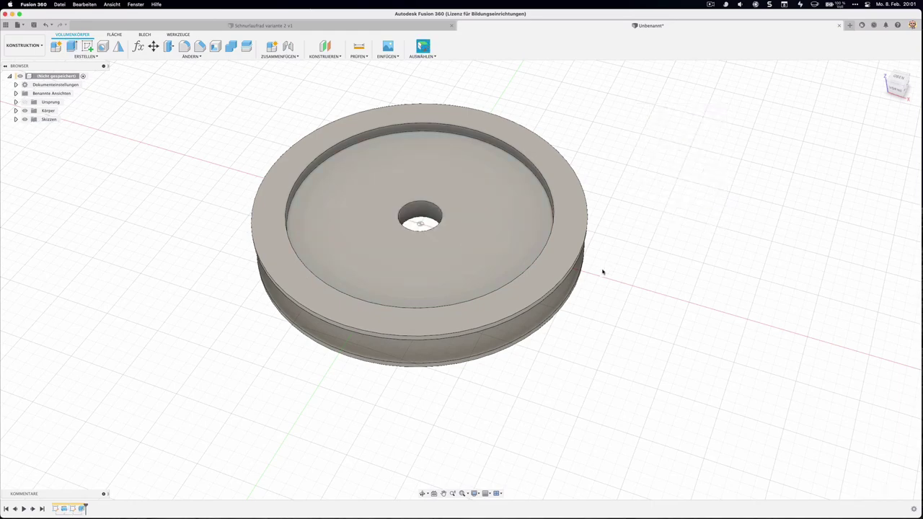
mouse_move(620, 271)
middle_mouse_down("shift")
mouse_move(620, 299)
mouse_move(614, 235)
mouse_move(619, 275)
mouse_move(633, 270)
mouse_move(644, 214)
middle_mouse_up("shift")
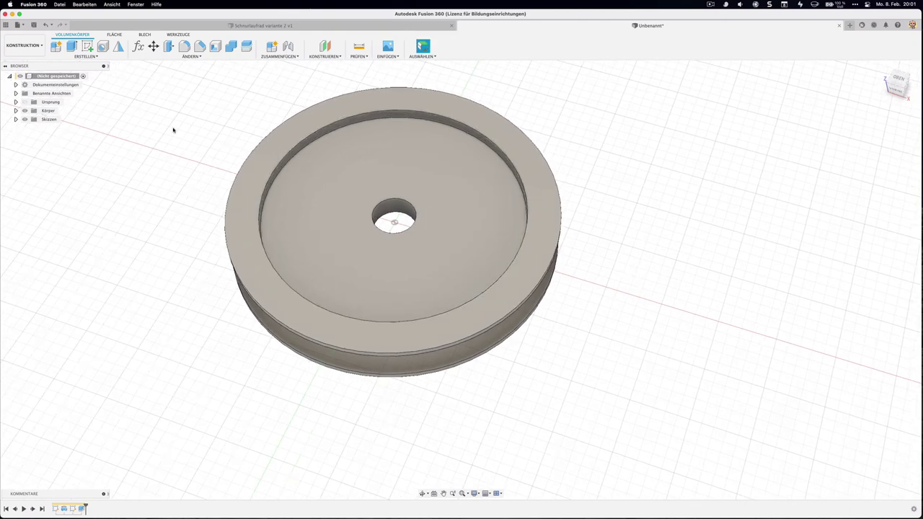
Step: Apply Pulverbeschichtung (Blau) from the pulverbeschichtet glatt library to the pulley body
left_click(190, 55)
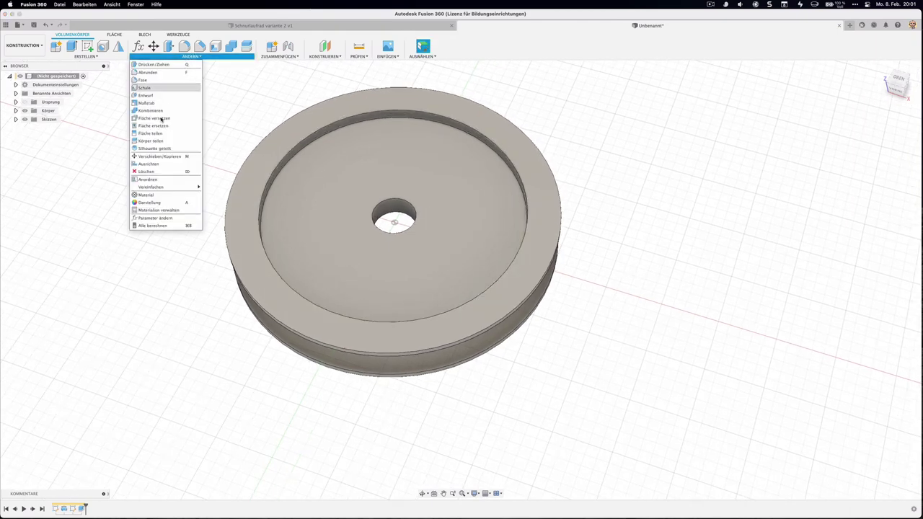
left_click(156, 203)
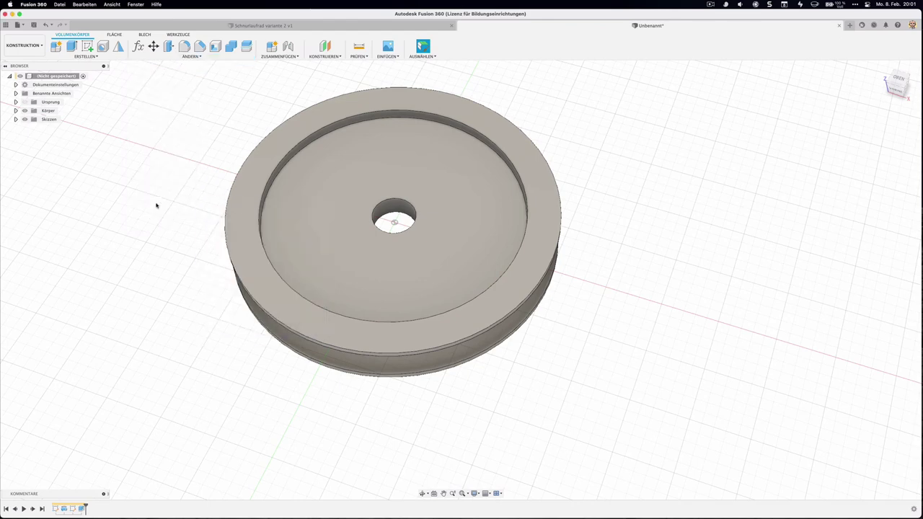
left_click_drag(838, 108, 750, 76)
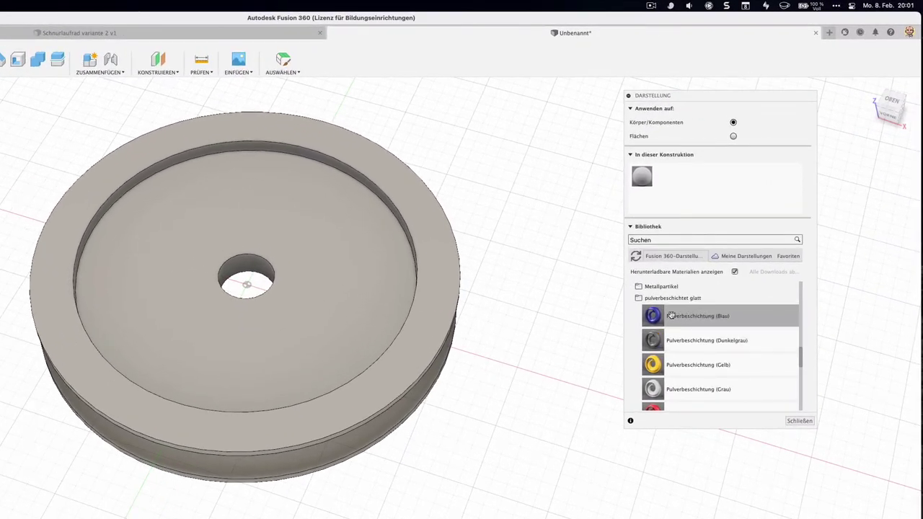
scroll(682, 321, "up", 3)
scroll(678, 328, "up", 3)
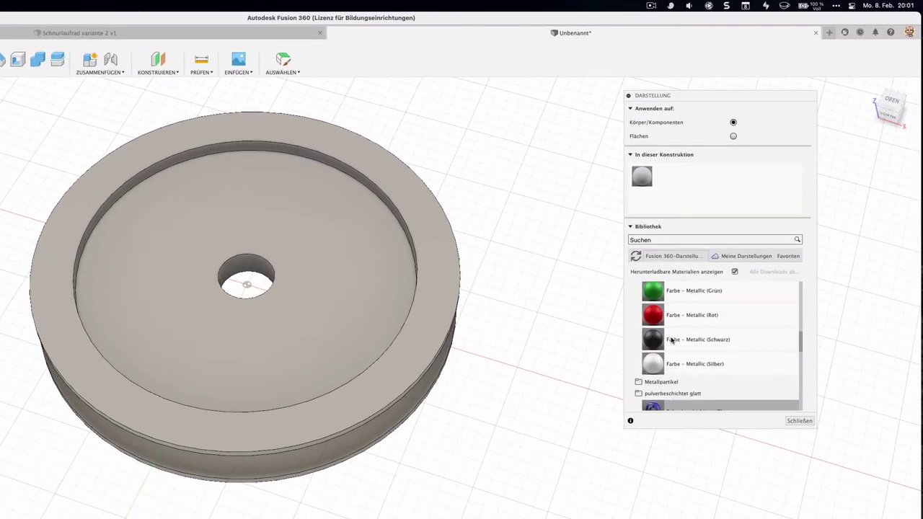
scroll(674, 333, "up", 3)
scroll(671, 338, "up", 2)
left_click(638, 312)
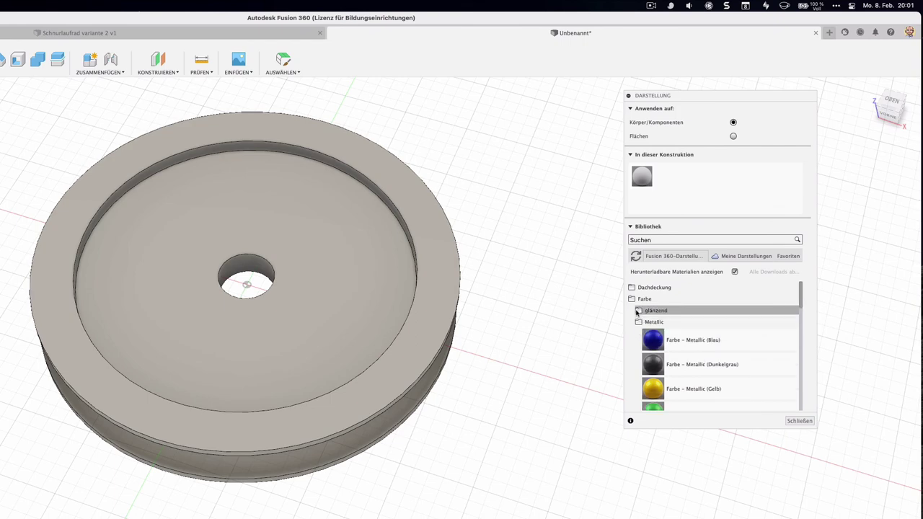
left_click(638, 323)
scroll(716, 367, "down", 2)
scroll(711, 364, "up", 1)
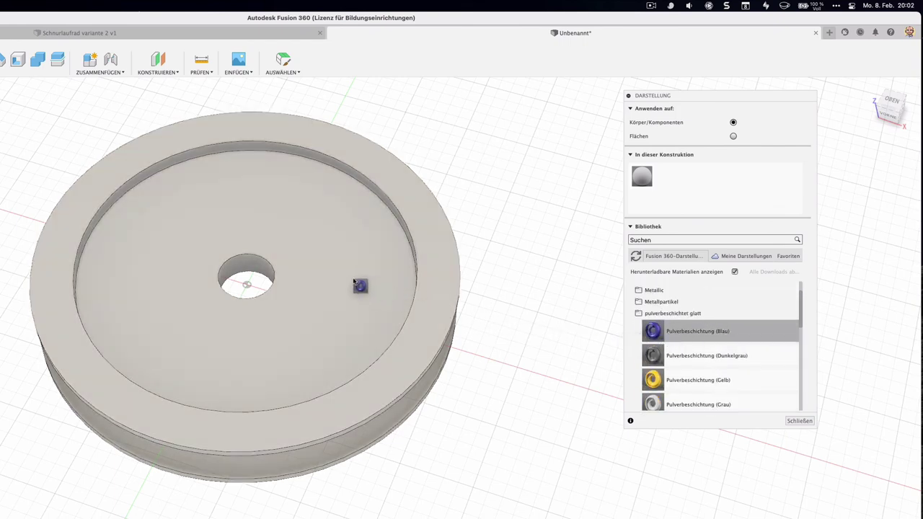
left_click_drag(681, 331, 371, 318)
middle_click_drag(513, 381, 509, 363, "shift")
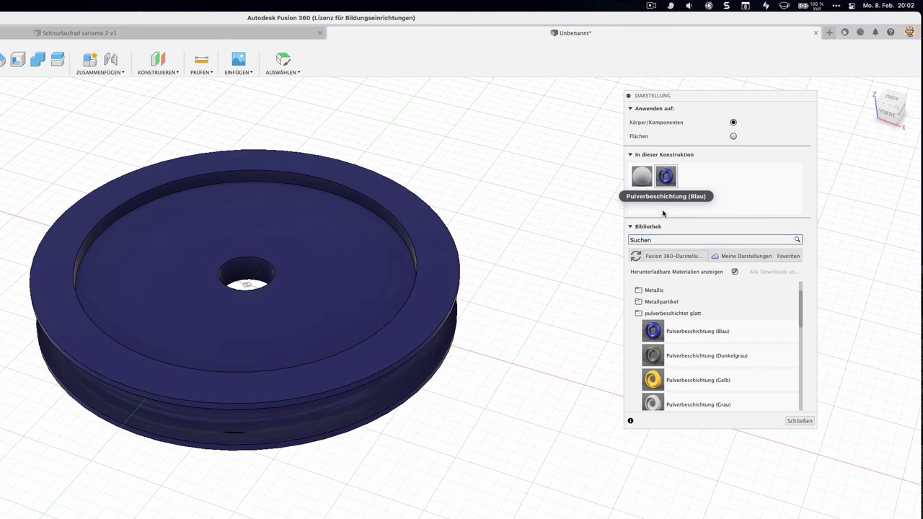
Step: Edit the blue coat to colour 119/151/210 with reflectivity 0.018, then close the appearance settings
right_click(665, 177)
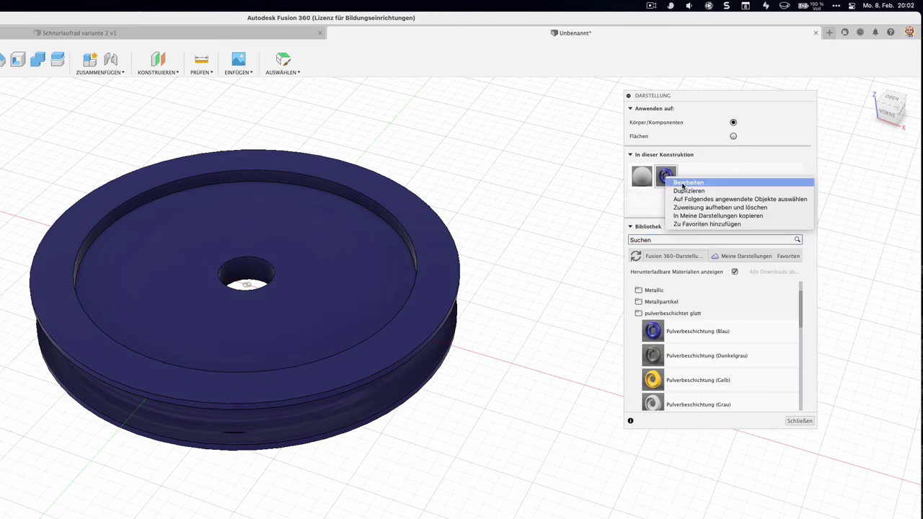
left_click(674, 183)
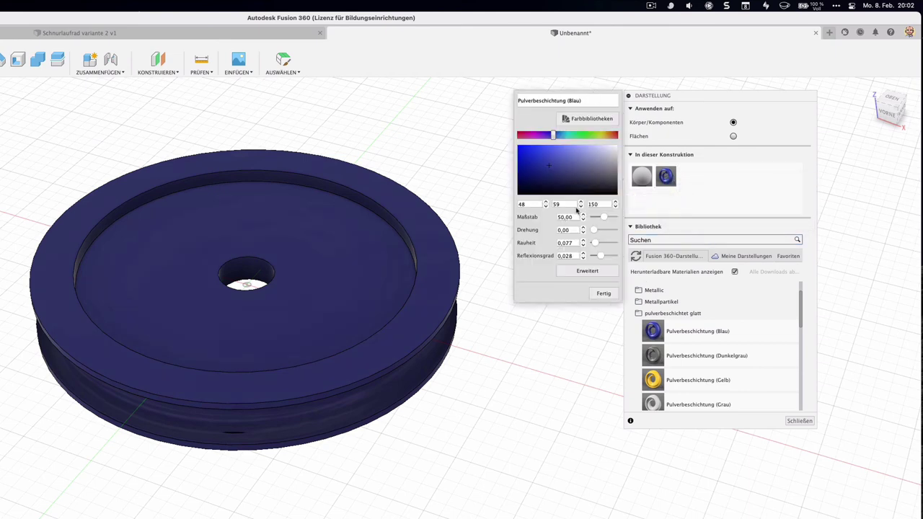
mouse_move(551, 168)
left_mouse_down()
mouse_move(578, 156)
mouse_move(562, 152)
mouse_move(589, 151)
mouse_move(557, 139)
left_mouse_up()
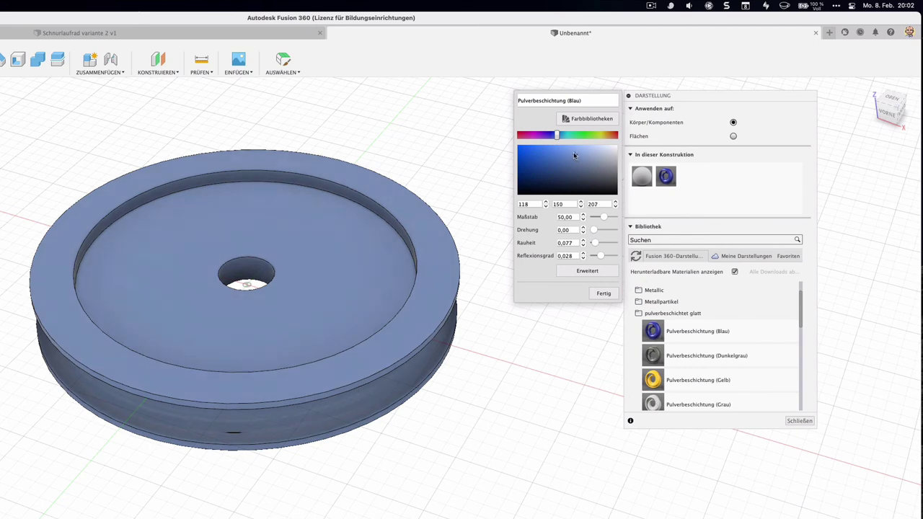
left_click(584, 254)
left_click(584, 255)
left_click(597, 294)
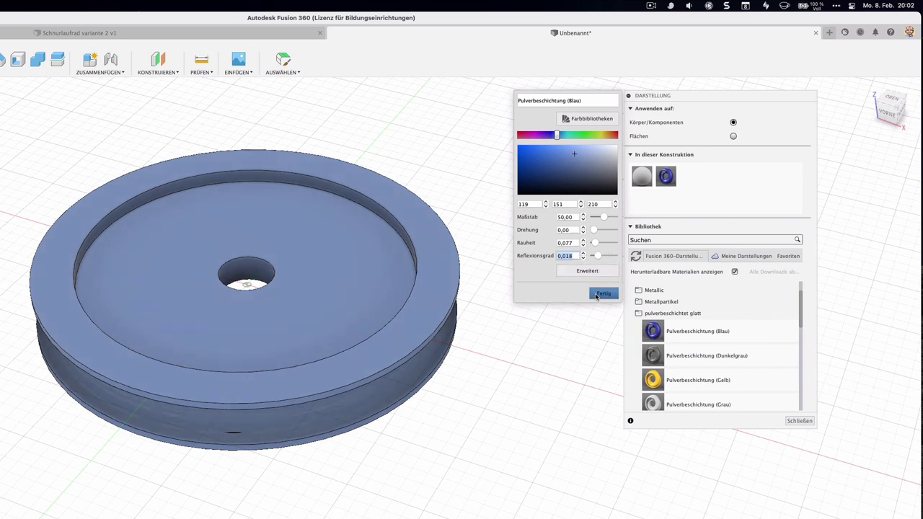
left_click(797, 424)
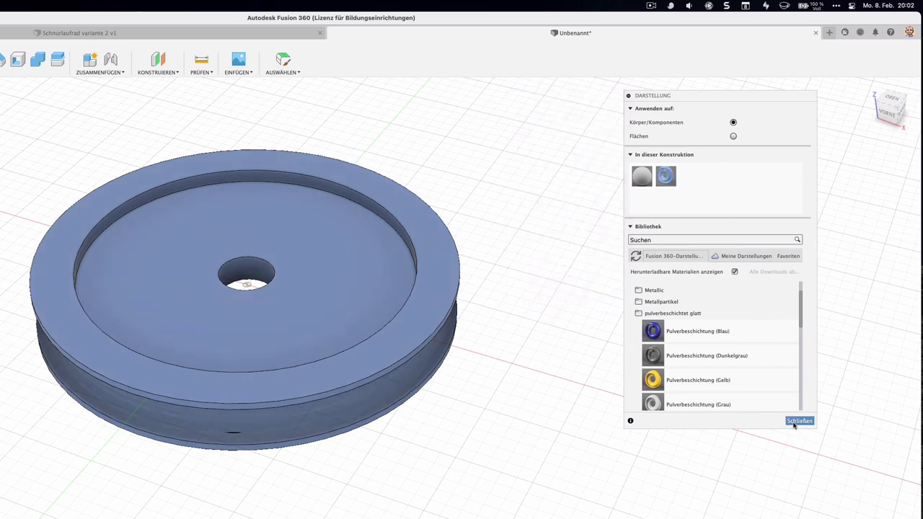
mouse_move(555, 378)
middle_mouse_down("shift")
mouse_move(526, 326)
mouse_move(552, 375)
mouse_move(569, 378)
middle_mouse_up("shift")
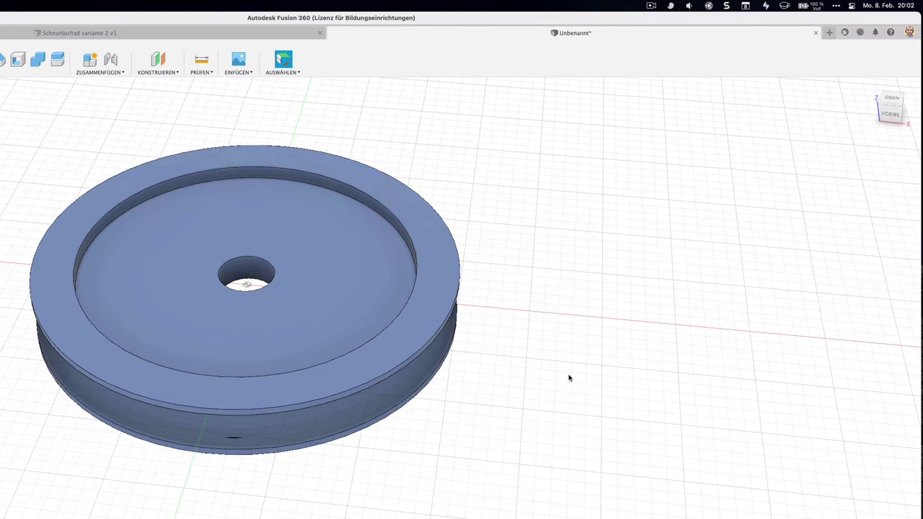